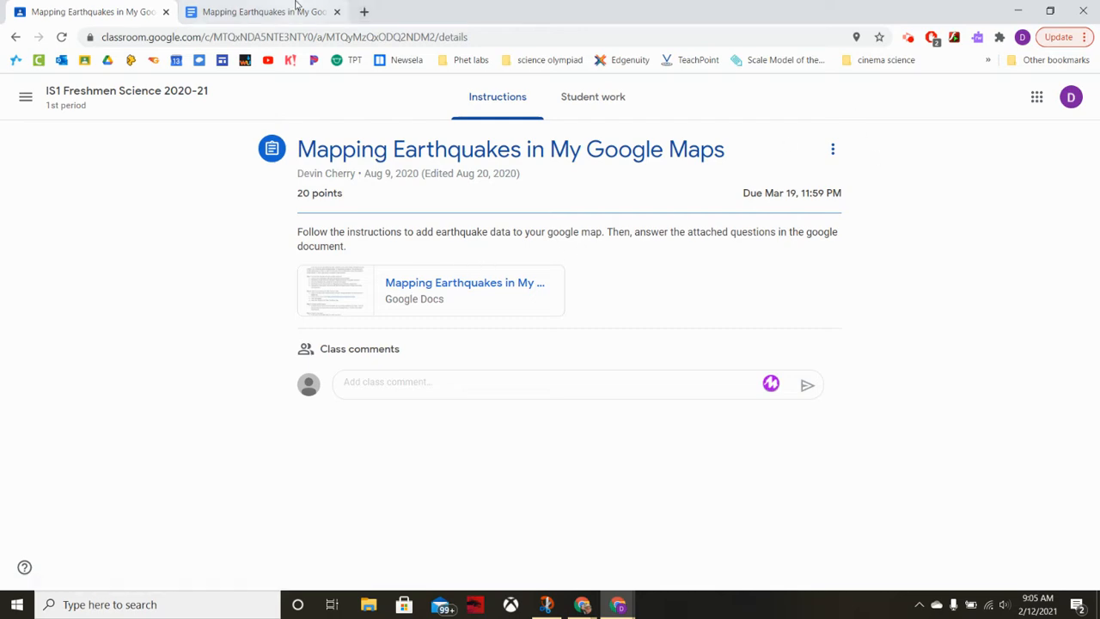
Open the "Mapping Earthquakes in My Google Maps" instructions document and read through its introduction and Steps 1 and 2.
{"action": "left_click", "coordinate": [295, 7]}
{"action": "scroll", "coordinate": [538, 391], "scroll_direction": "up", "scroll_amount": 1}
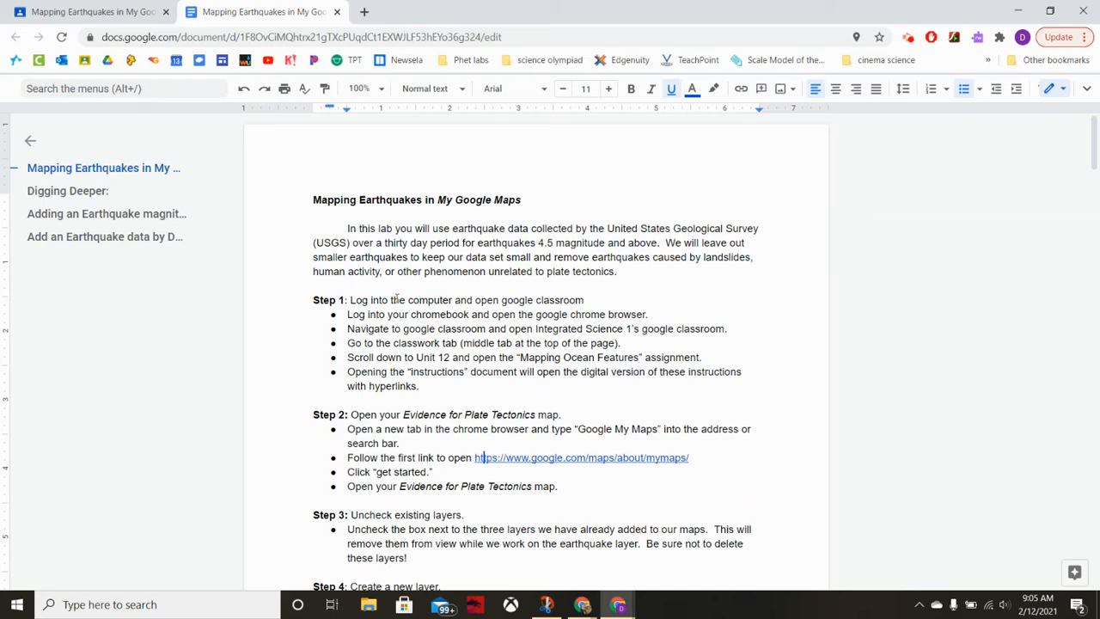
{"action": "left_click", "coordinate": [312, 298]}
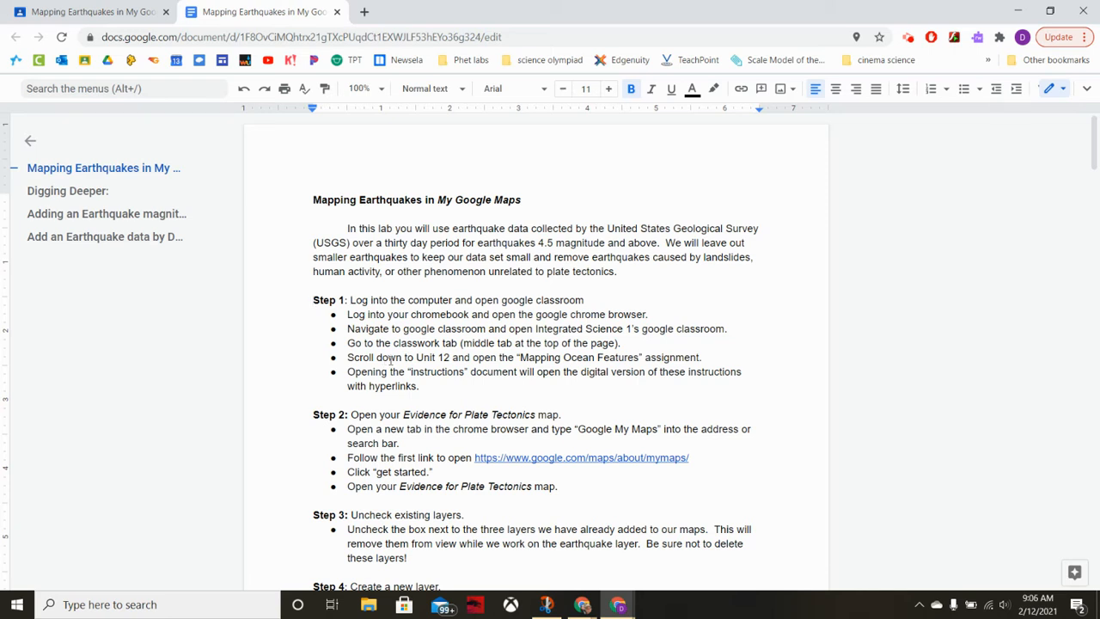
{"action": "scroll", "coordinate": [391, 360], "scroll_direction": "down", "scroll_amount": 2}
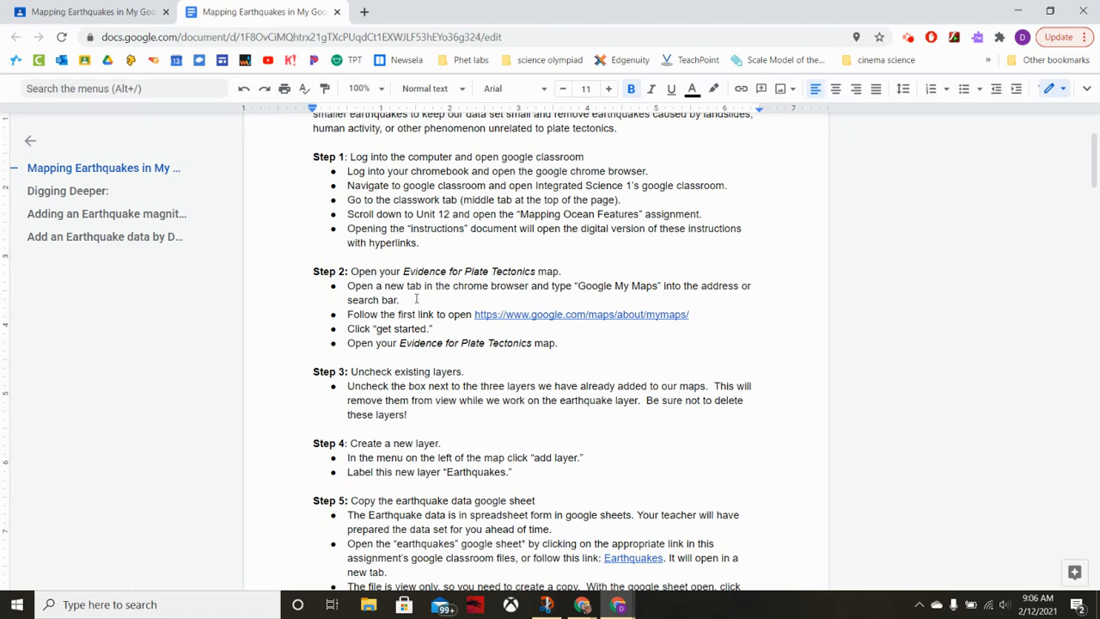
Follow the My Maps link in Step 2 and open the "Evidence for Plate Tectonics (key)" map.
{"action": "left_click", "coordinate": [494, 314]}
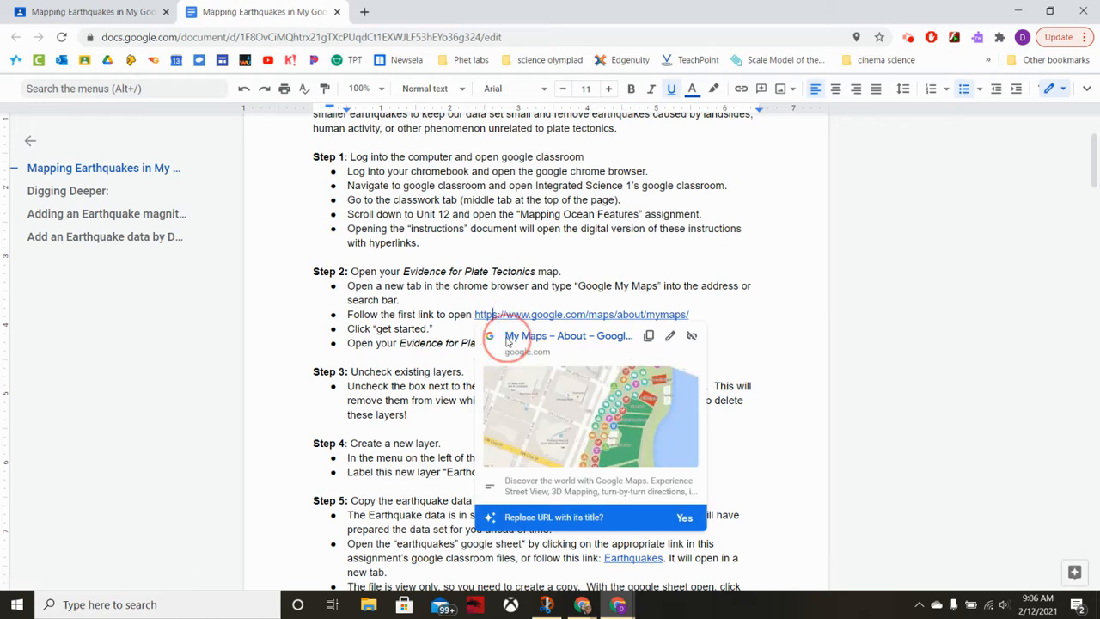
{"action": "left_click", "coordinate": [506, 342]}
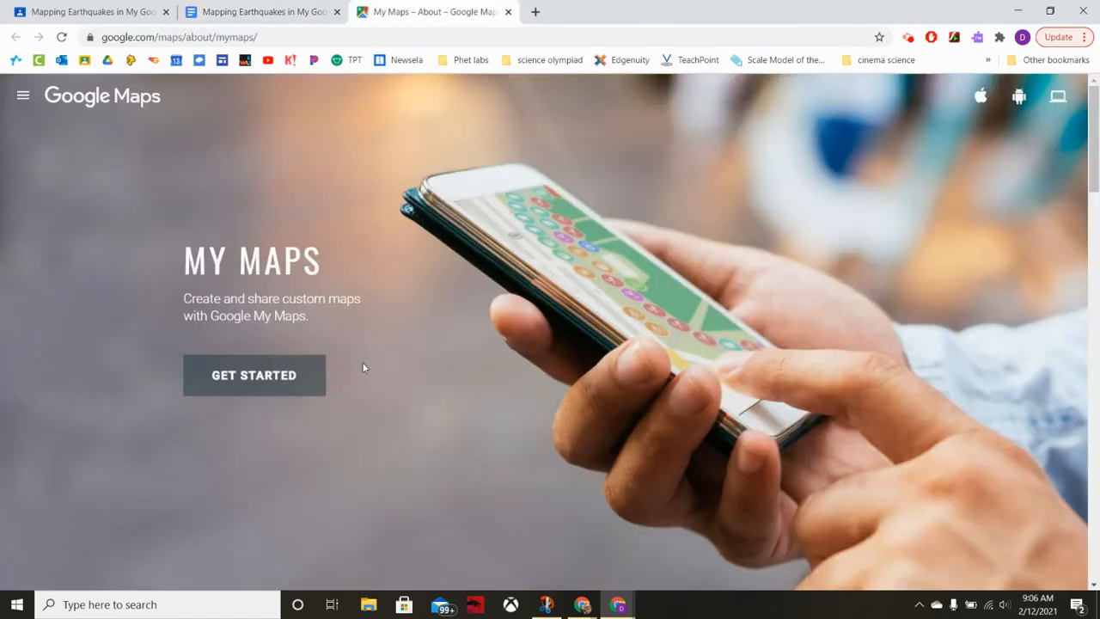
{"action": "left_click", "coordinate": [274, 387]}
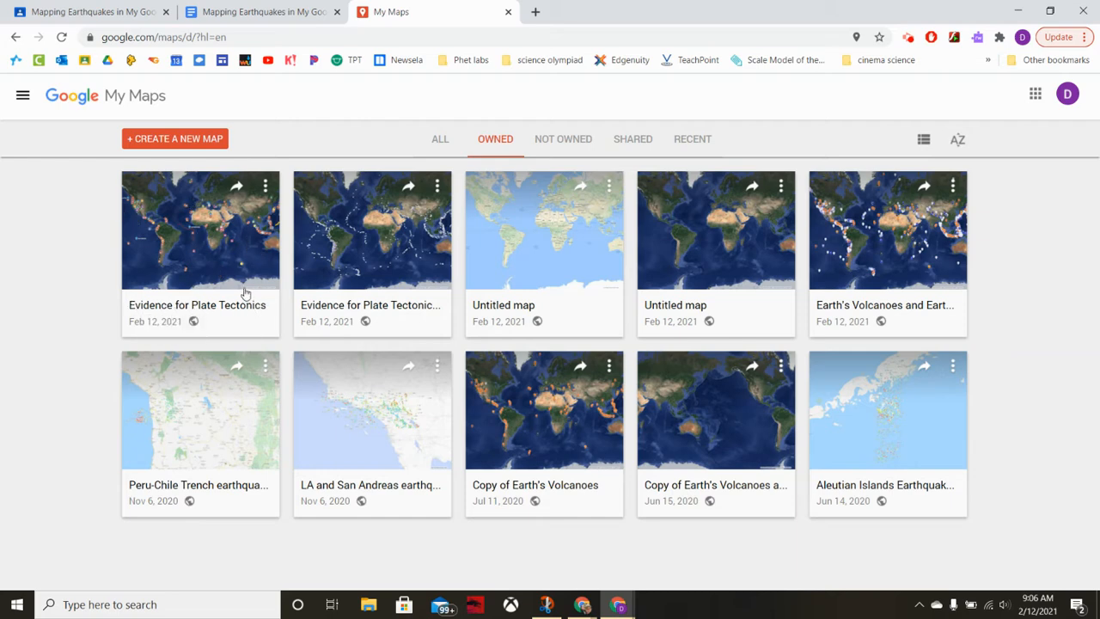
{"action": "left_click", "coordinate": [314, 291]}
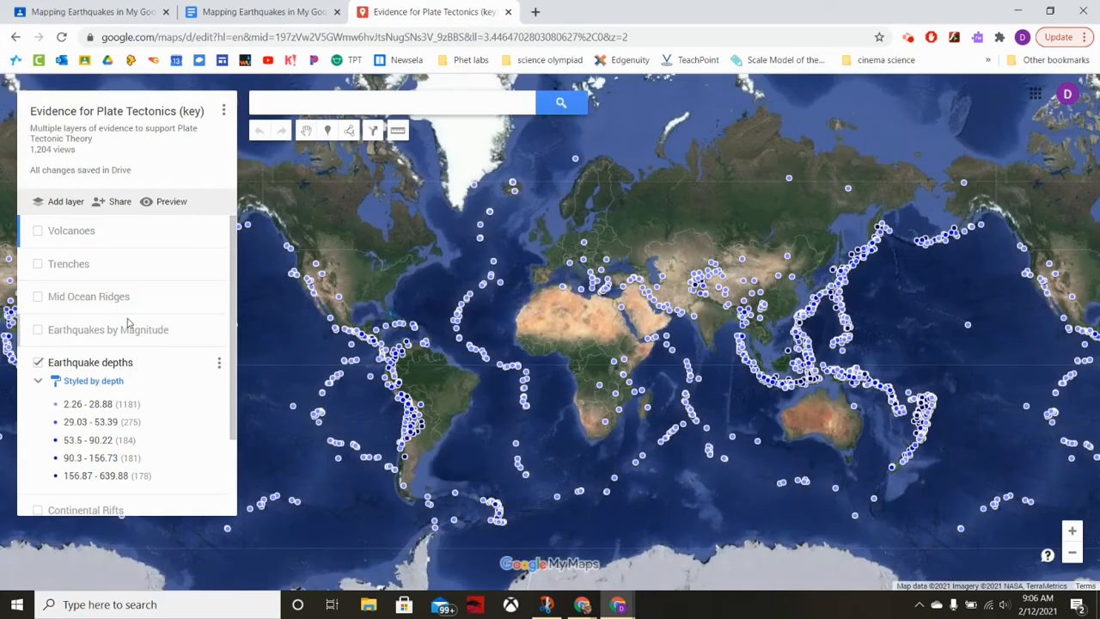
Hide the Earthquake depths layer and show the Volcanoes, Trenches and Mid Ocean Ridges layers on the key map.
{"action": "left_click", "coordinate": [38, 362]}
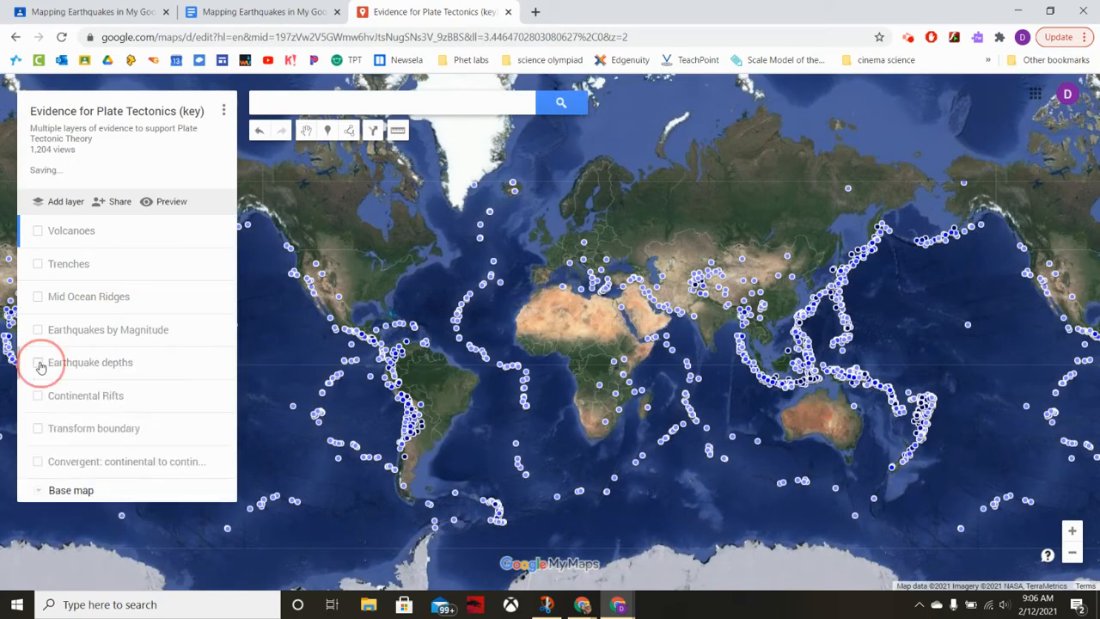
{"action": "left_click", "coordinate": [38, 231]}
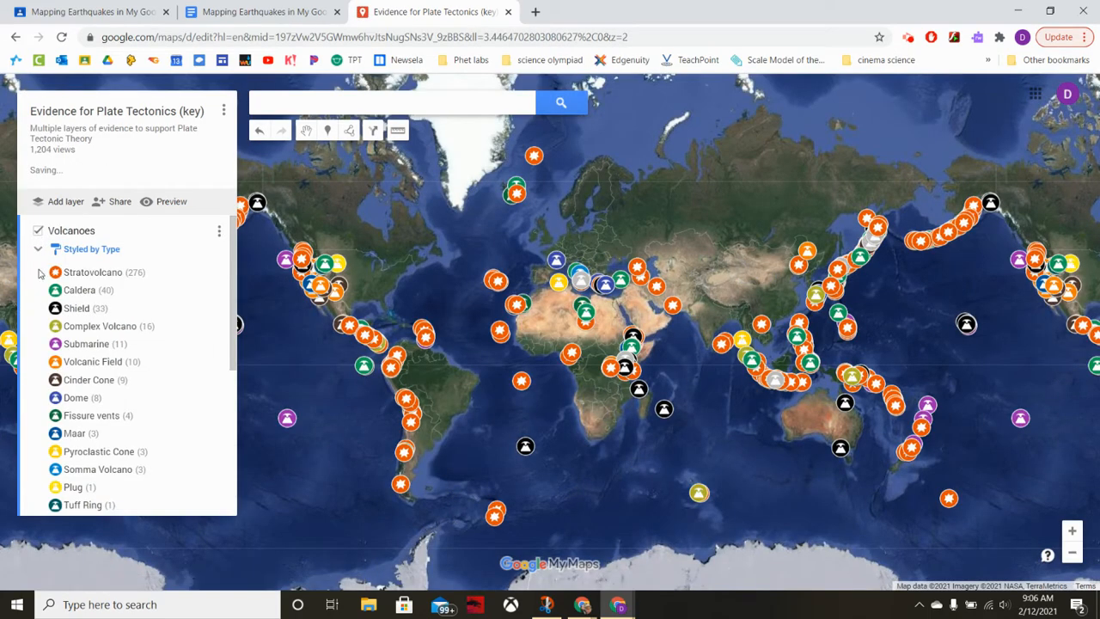
{"action": "scroll", "coordinate": [38, 279], "scroll_direction": "down", "scroll_amount": 1}
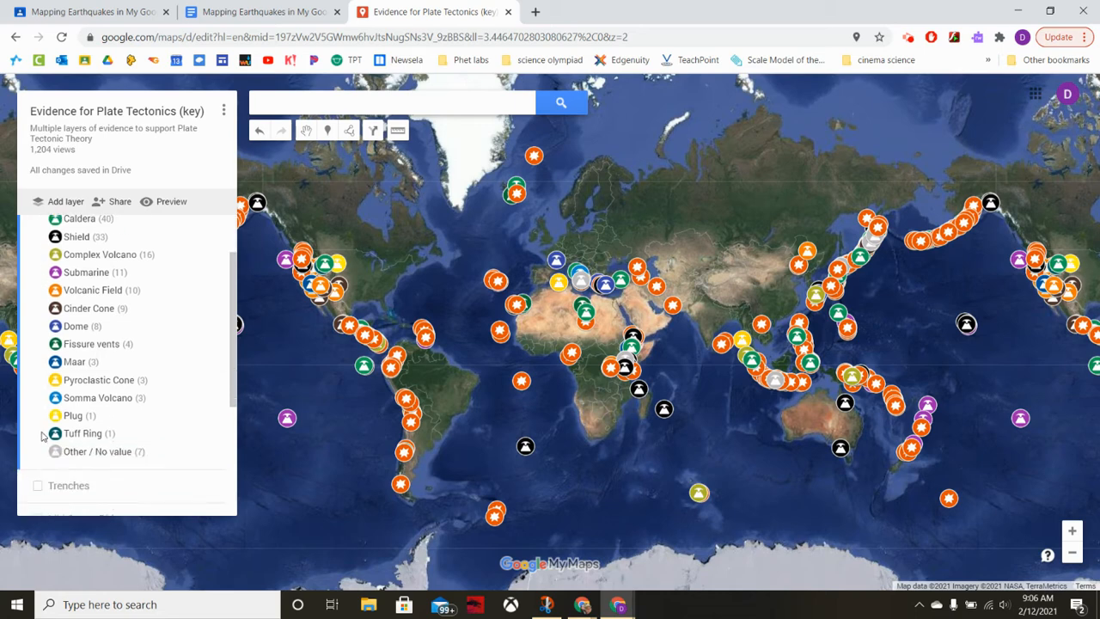
{"action": "left_click", "coordinate": [38, 487]}
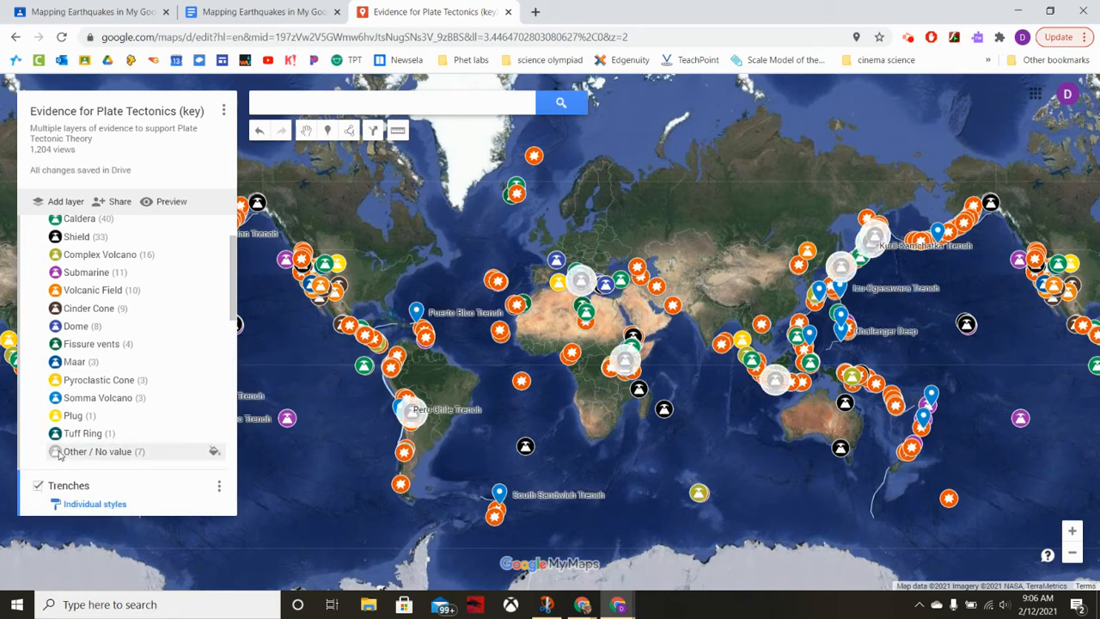
{"action": "scroll", "coordinate": [51, 464], "scroll_direction": "down", "scroll_amount": 1}
{"action": "scroll", "coordinate": [58, 455], "scroll_direction": "down", "scroll_amount": 4}
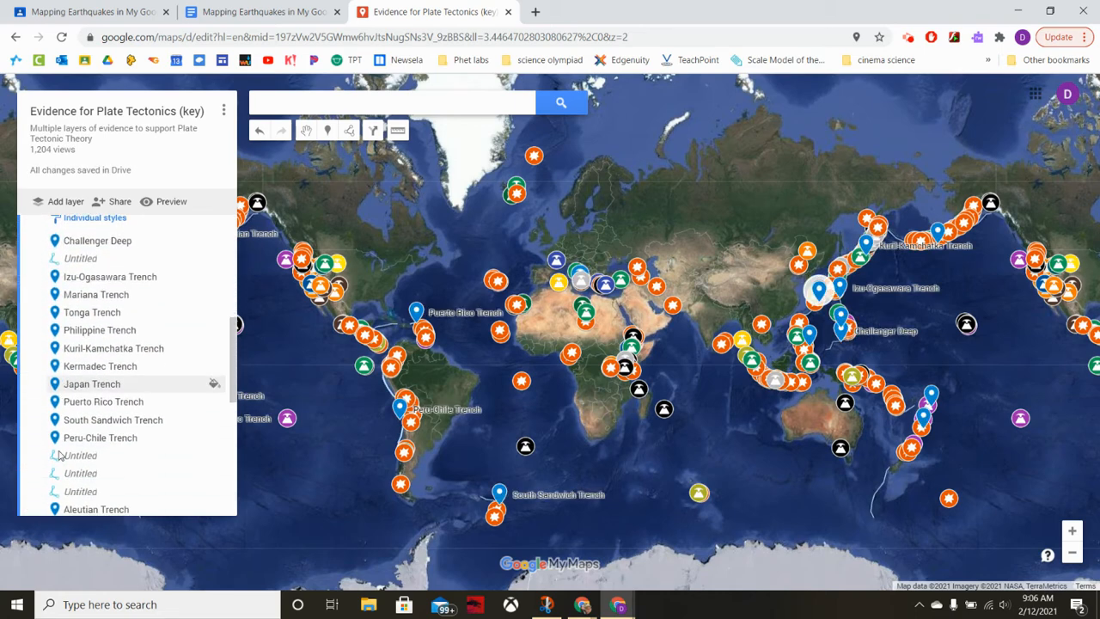
{"action": "scroll", "coordinate": [58, 455], "scroll_direction": "down", "scroll_amount": 3}
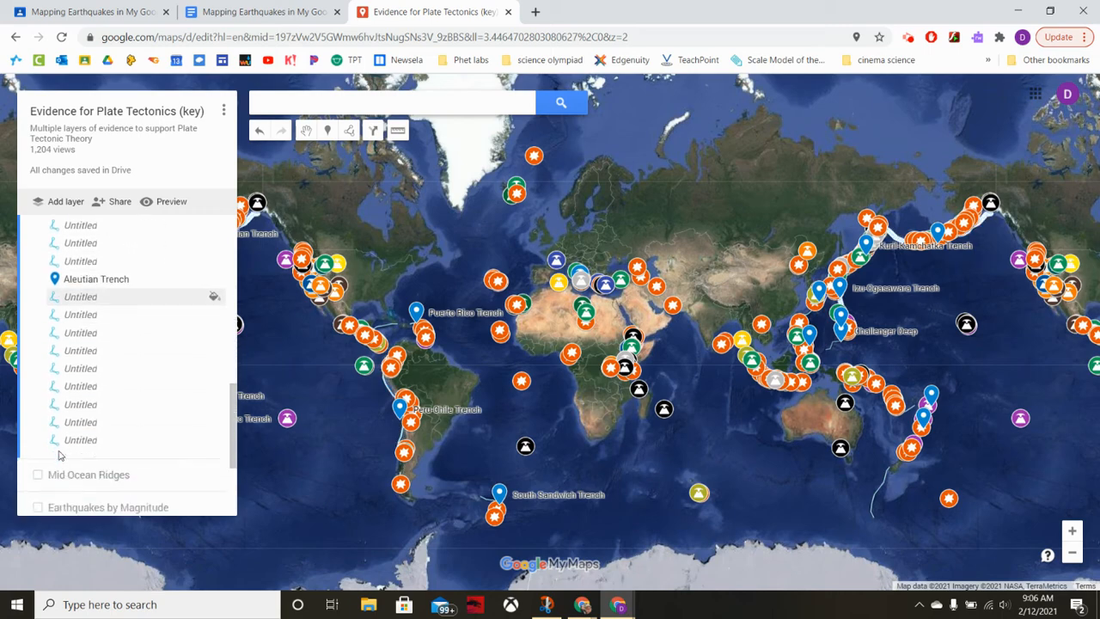
{"action": "left_click", "coordinate": [38, 420]}
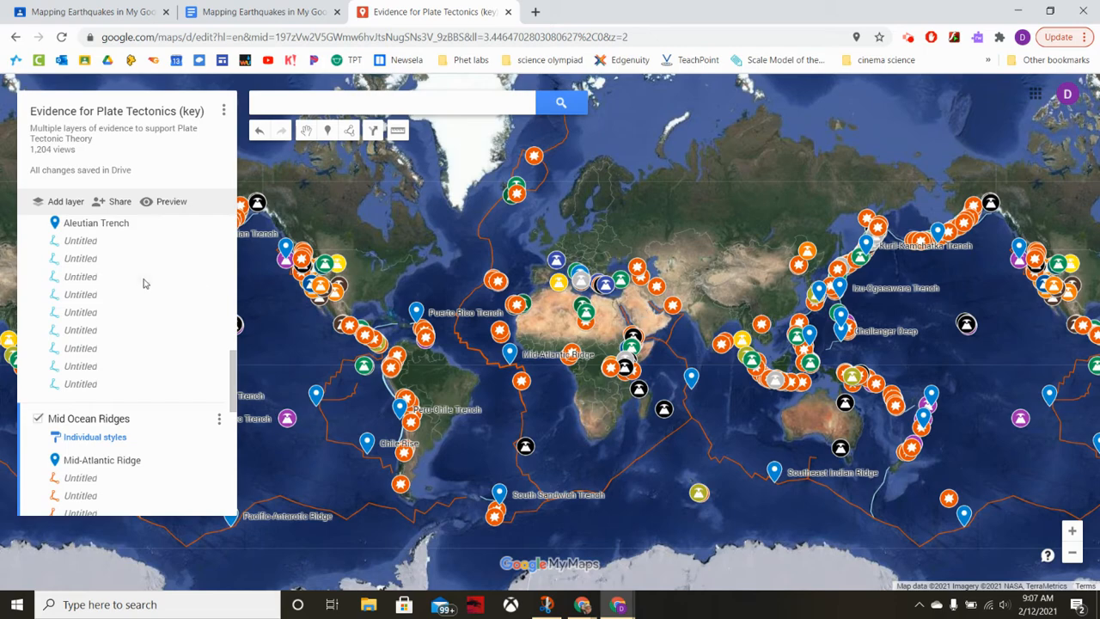
Hide the Volcanoes layer temporarily to examine the trenches and mid-ocean ridges across the world map, and turn it back on.
{"action": "scroll", "coordinate": [144, 284], "scroll_direction": "up", "scroll_amount": 9}
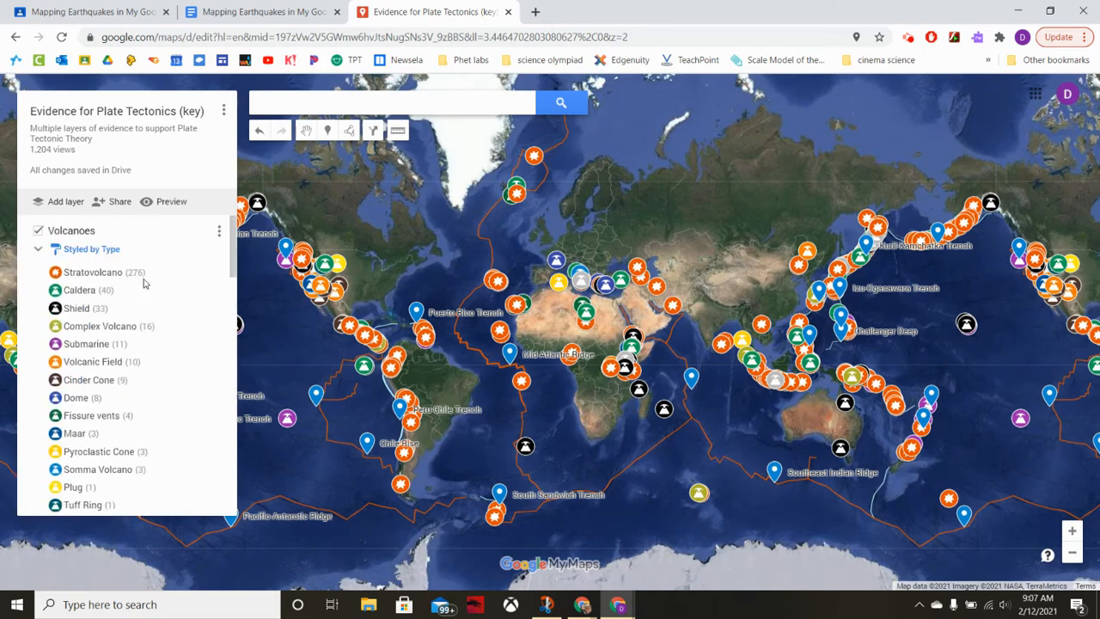
{"action": "left_click", "coordinate": [38, 230]}
{"action": "left_click_drag", "start_coordinate": [479, 241], "coordinate": [562, 263]}
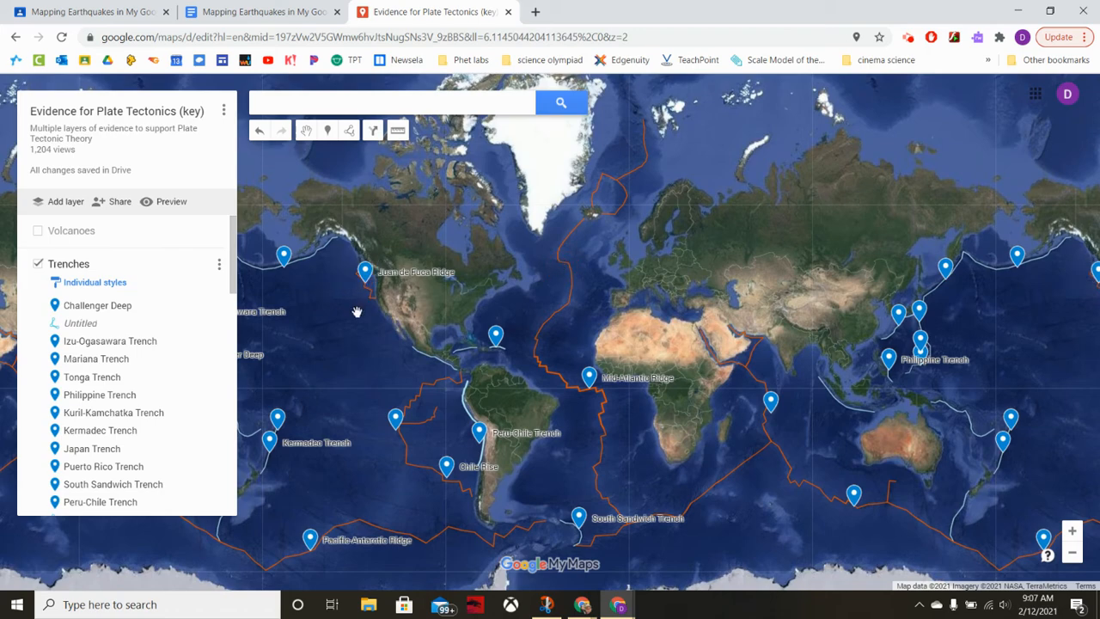
{"action": "left_click_drag", "start_coordinate": [357, 314], "coordinate": [408, 257]}
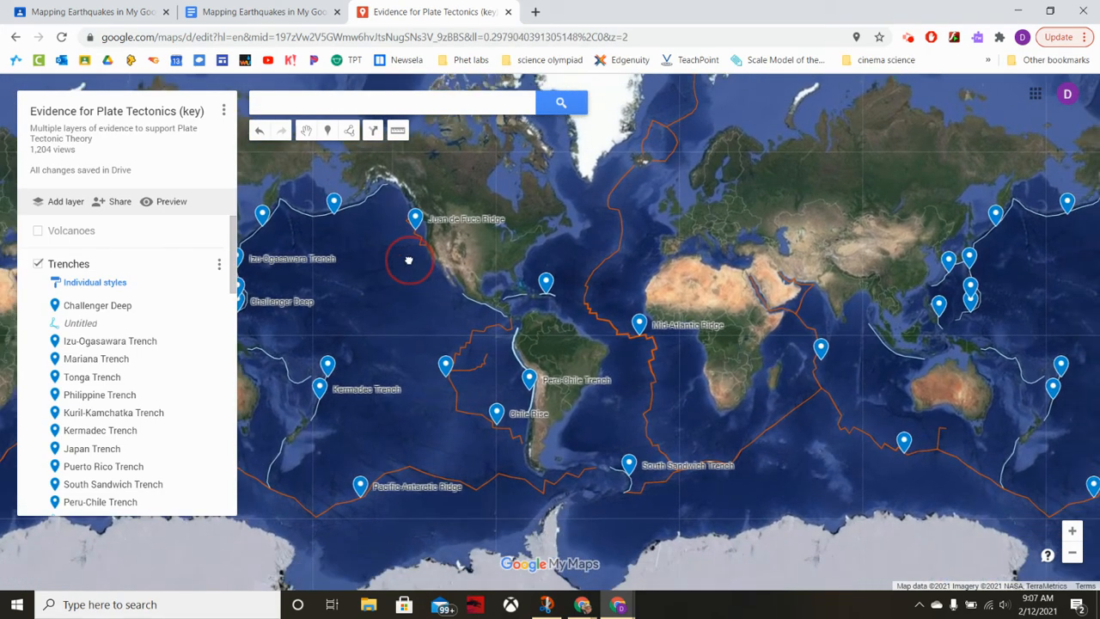
{"action": "left_click_drag", "start_coordinate": [578, 253], "coordinate": [479, 255]}
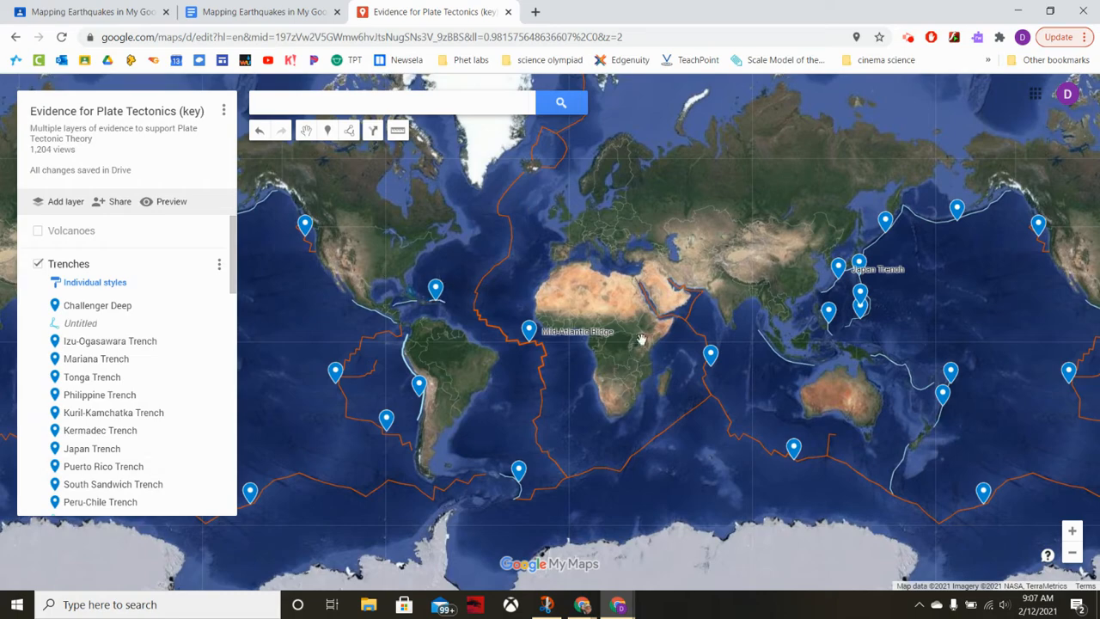
{"action": "left_click_drag", "start_coordinate": [664, 393], "coordinate": [518, 394]}
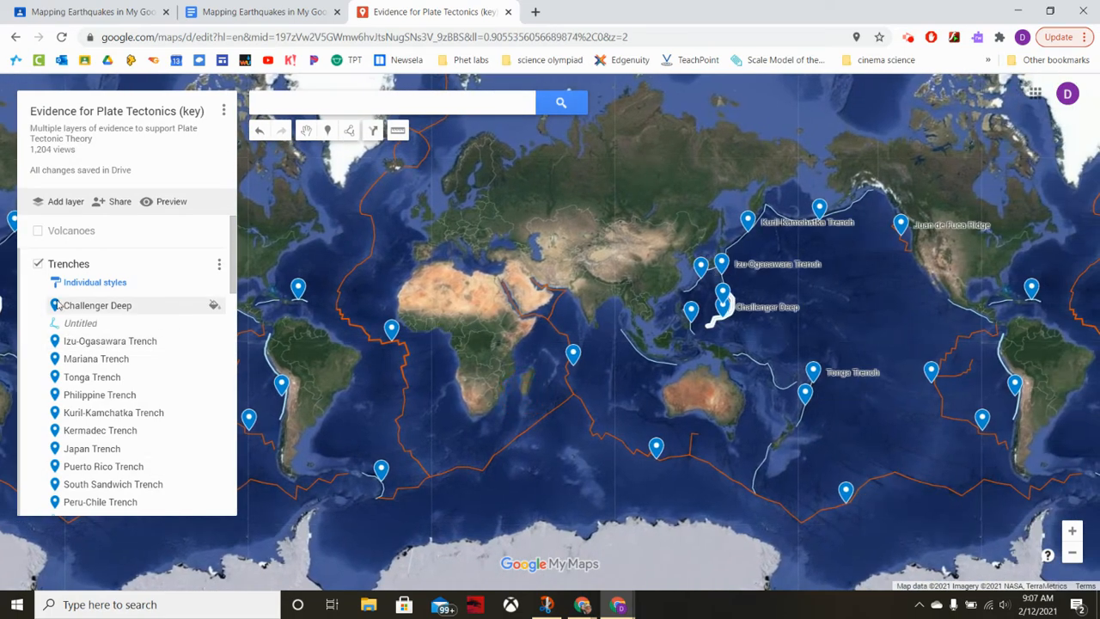
{"action": "left_click", "coordinate": [37, 232]}
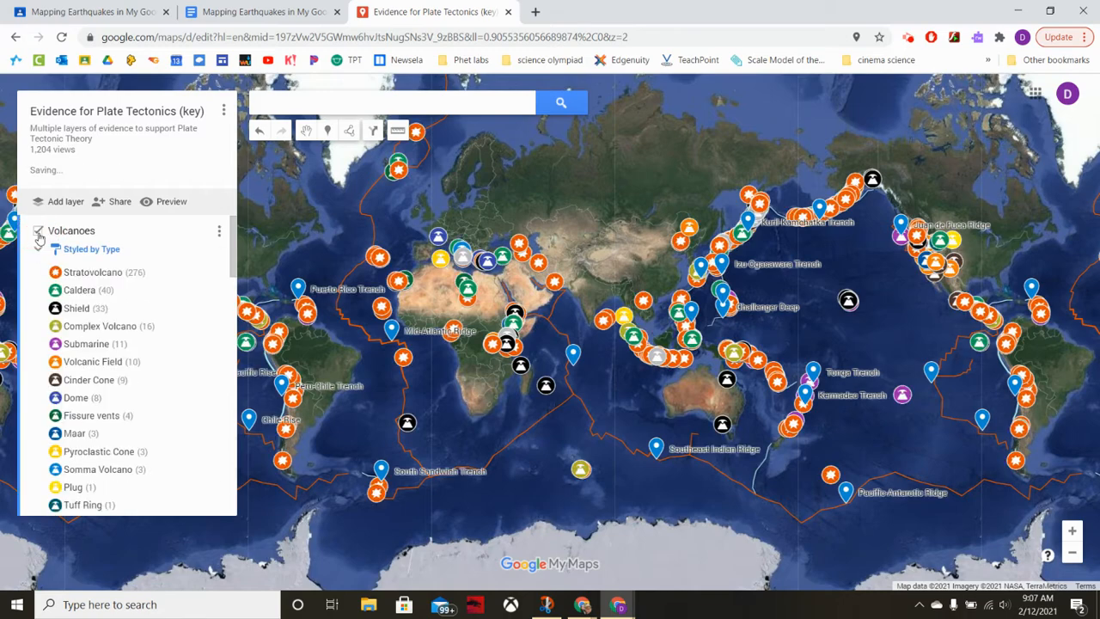
{"action": "left_click_drag", "start_coordinate": [350, 232], "coordinate": [495, 225]}
Open the "Evidence for Plate Tectonics" map through the instructions document's My Maps link and close the key map.
{"action": "left_click", "coordinate": [230, 10]}
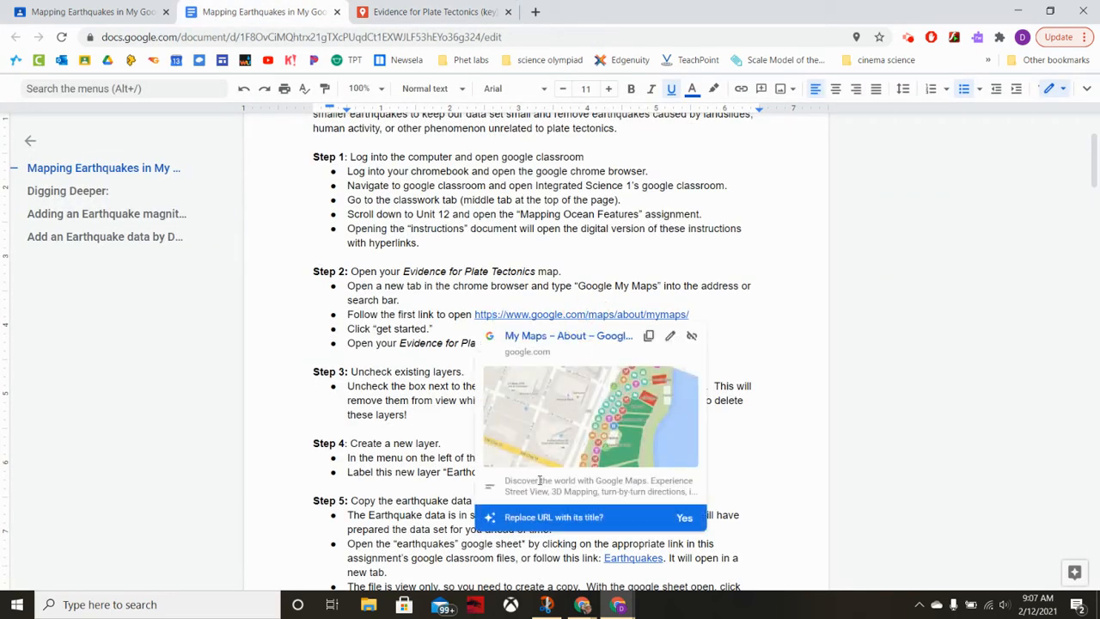
{"action": "left_click", "coordinate": [539, 442]}
{"action": "left_click", "coordinate": [591, 11]}
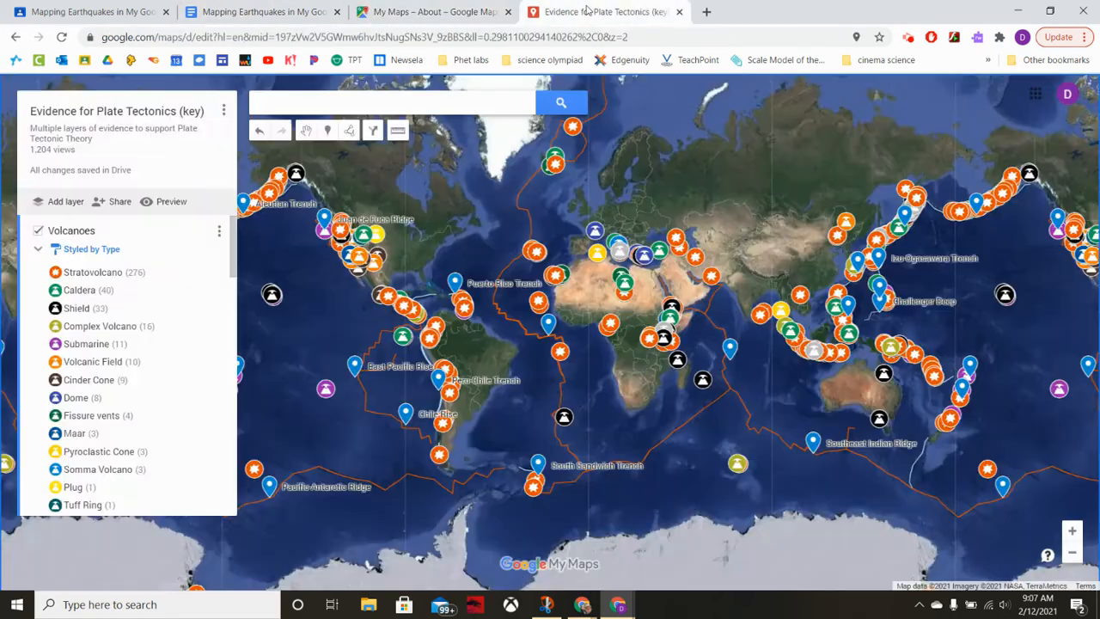
{"action": "left_click", "coordinate": [421, 11]}
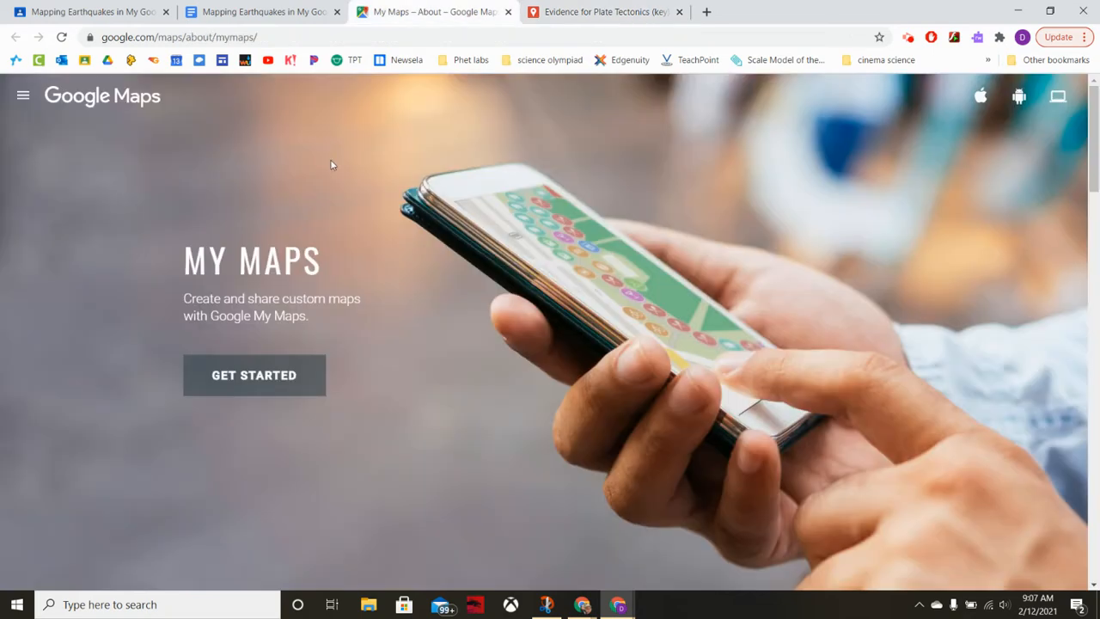
{"action": "left_click", "coordinate": [254, 361]}
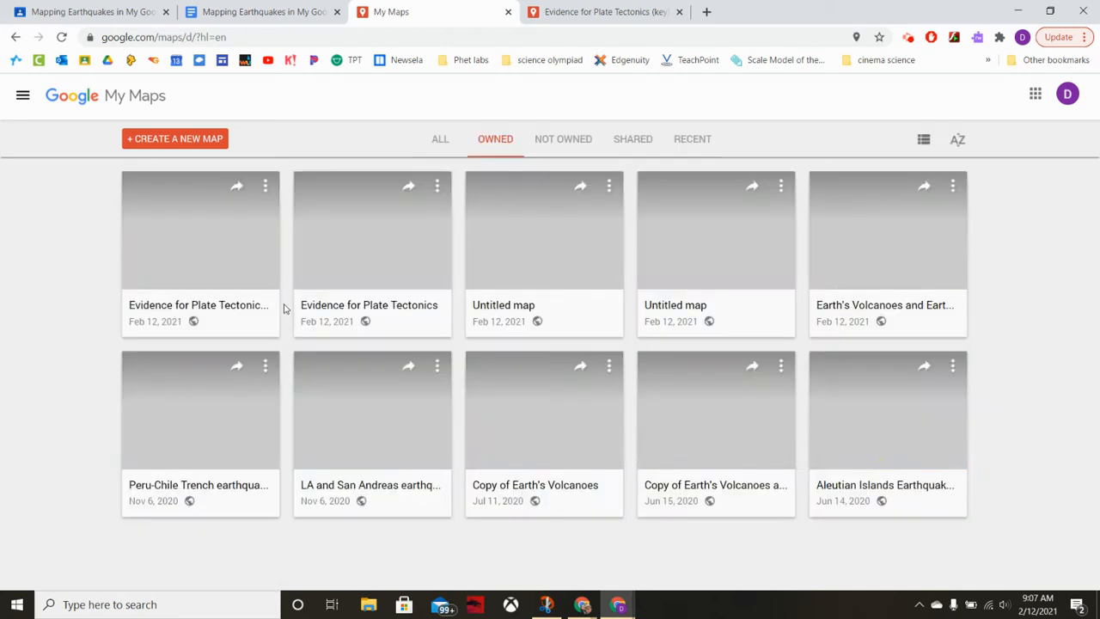
{"action": "left_click", "coordinate": [340, 306]}
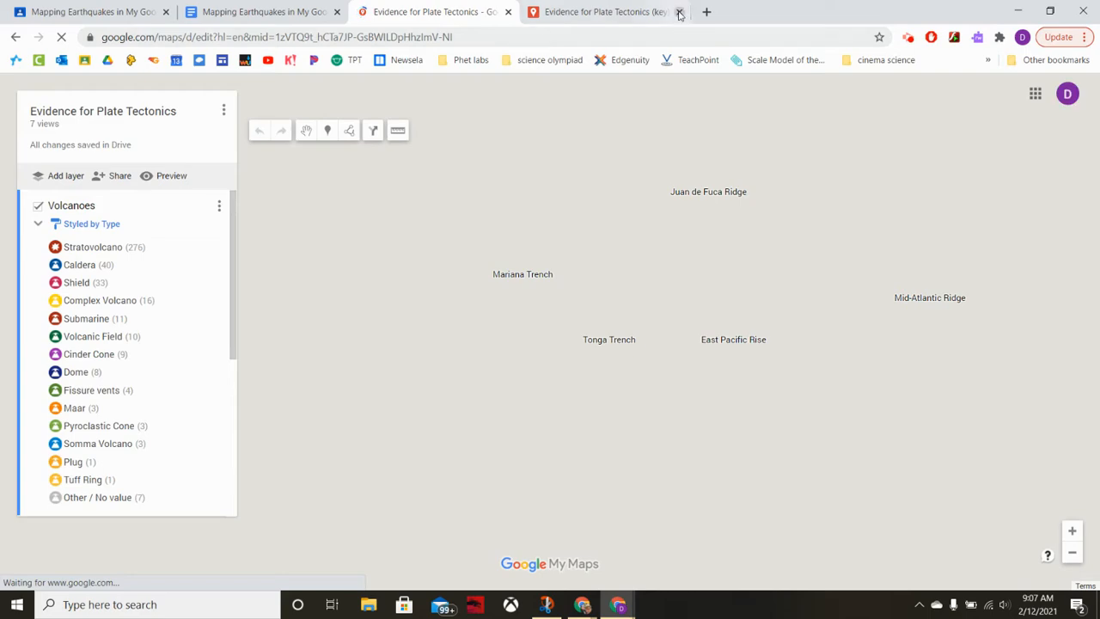
{"action": "left_click", "coordinate": [679, 12]}
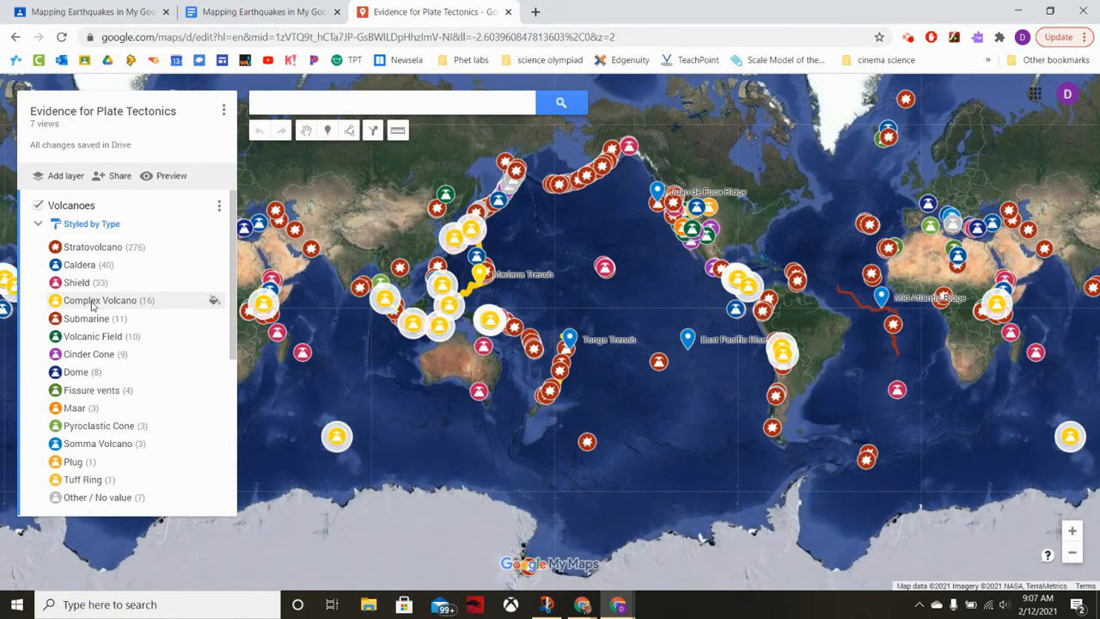
Hide the Volcanoes, Trenches and Mid Ocean Ridges layers on the "Evidence for Plate Tectonics" map.
{"action": "scroll", "coordinate": [93, 306], "scroll_direction": "down", "scroll_amount": 3}
{"action": "scroll", "coordinate": [93, 306], "scroll_direction": "up", "scroll_amount": 3}
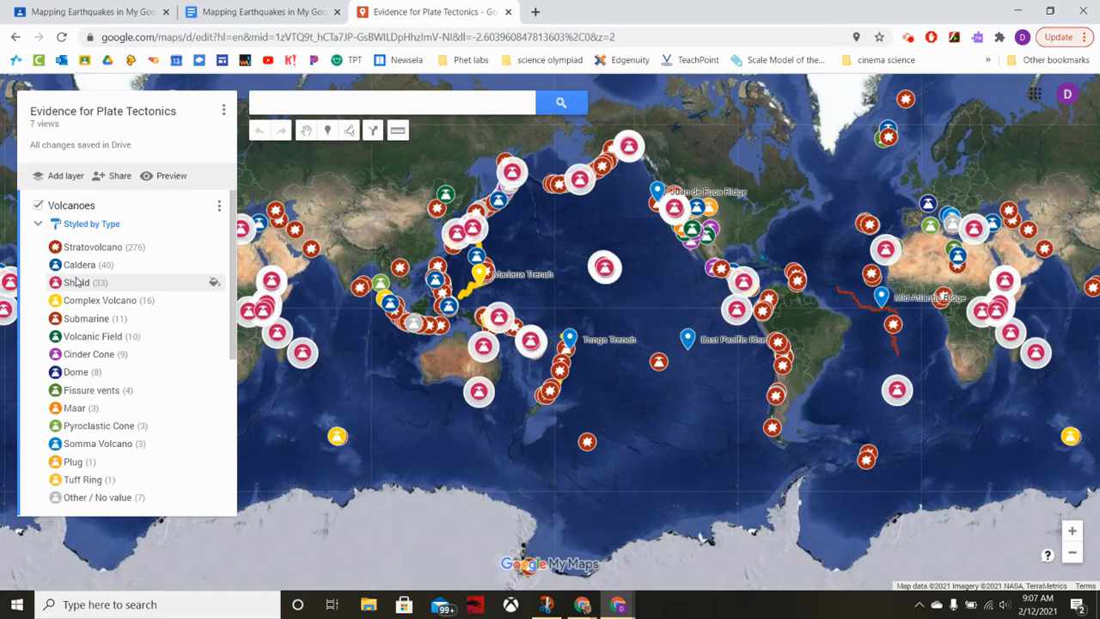
{"action": "left_click", "coordinate": [39, 206]}
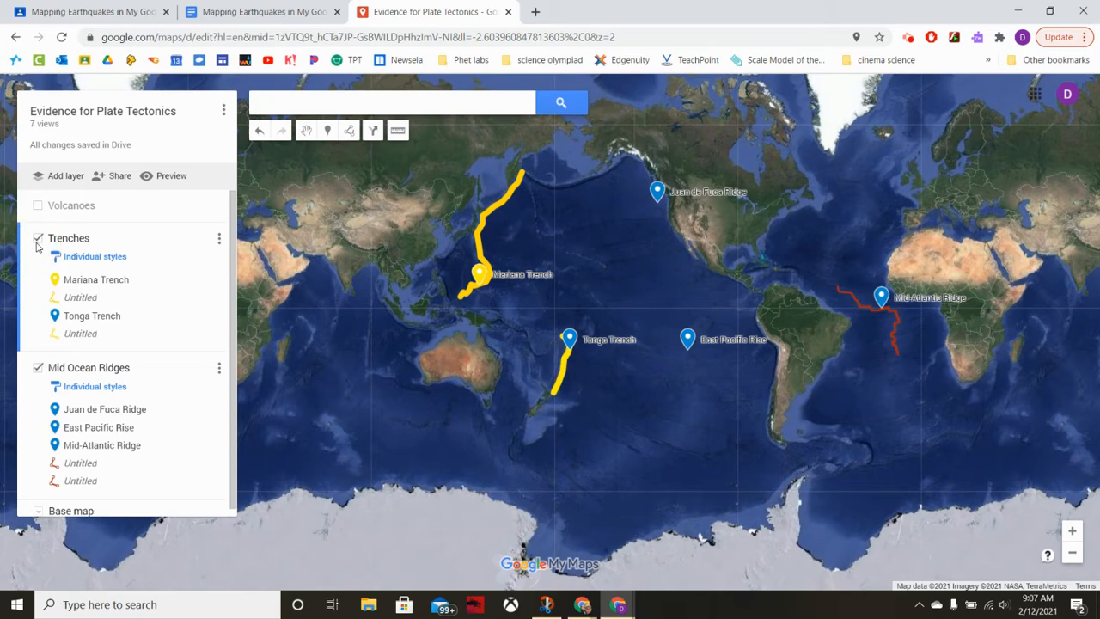
{"action": "left_click", "coordinate": [37, 238]}
{"action": "left_click", "coordinate": [37, 272]}
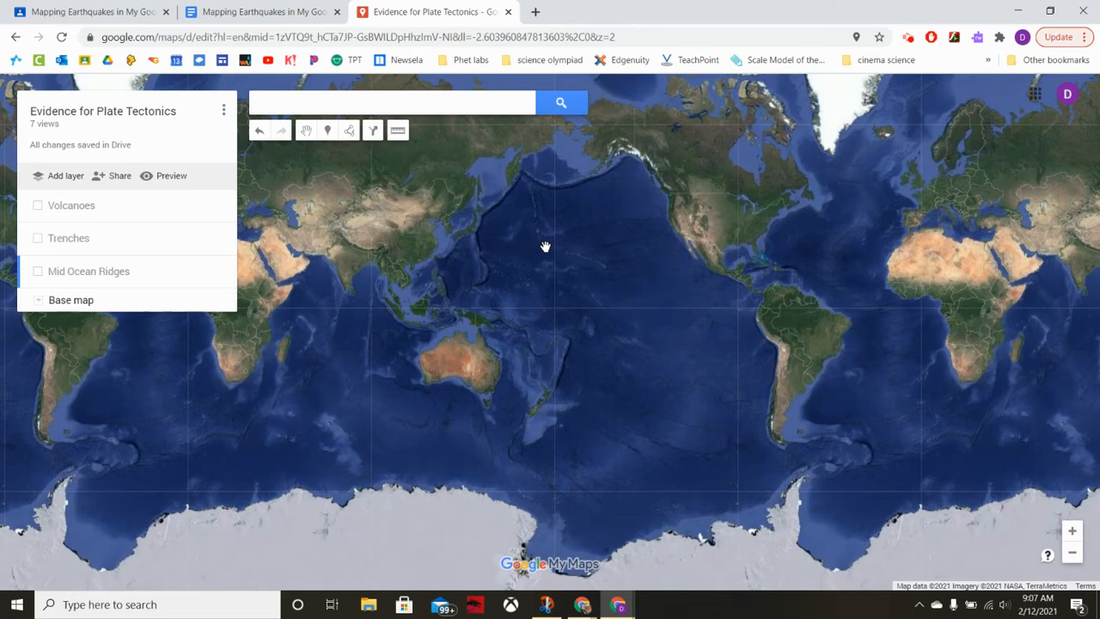
Add a new layer to the "Evidence for Plate Tectonics" map and name it Earthquakes.
{"action": "left_click", "coordinate": [50, 177]}
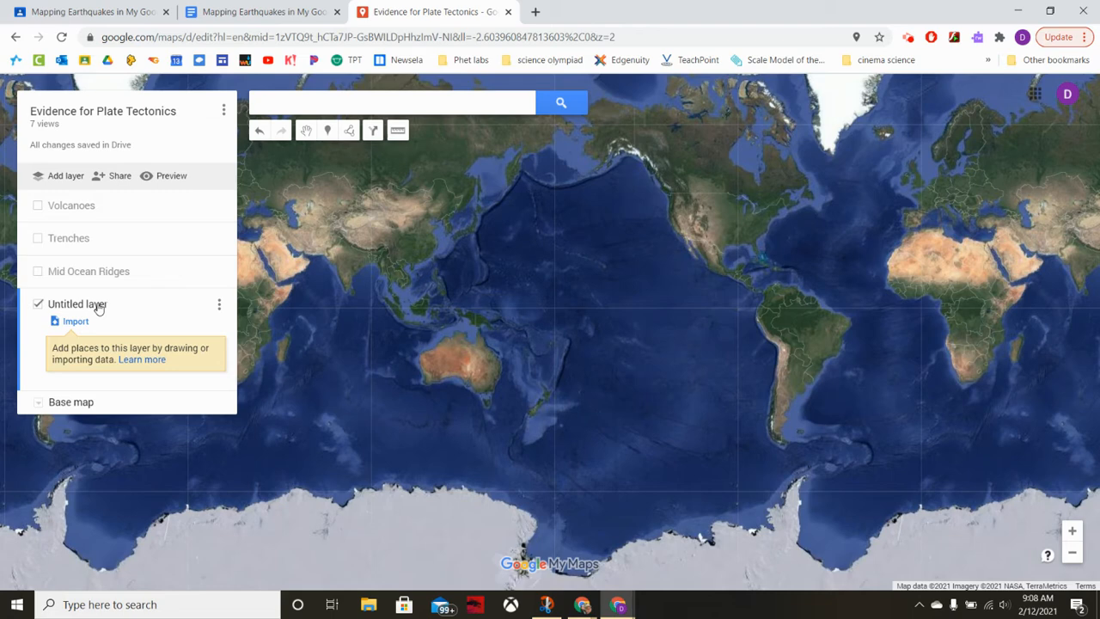
{"action": "left_click", "coordinate": [221, 308]}
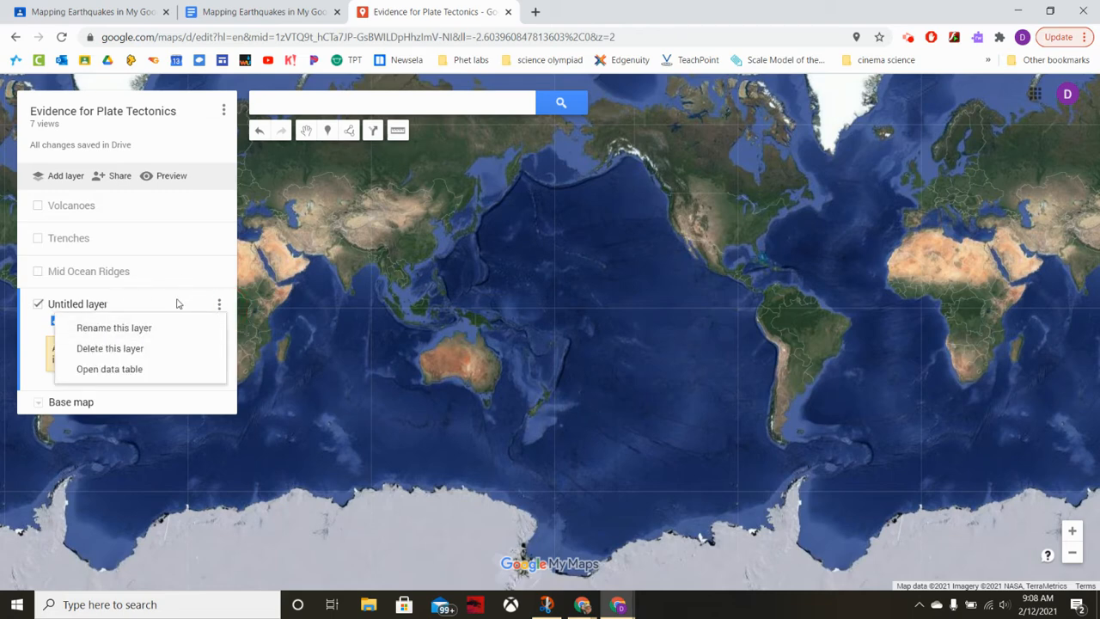
{"action": "left_click", "coordinate": [138, 303]}
{"action": "left_click", "coordinate": [65, 304]}
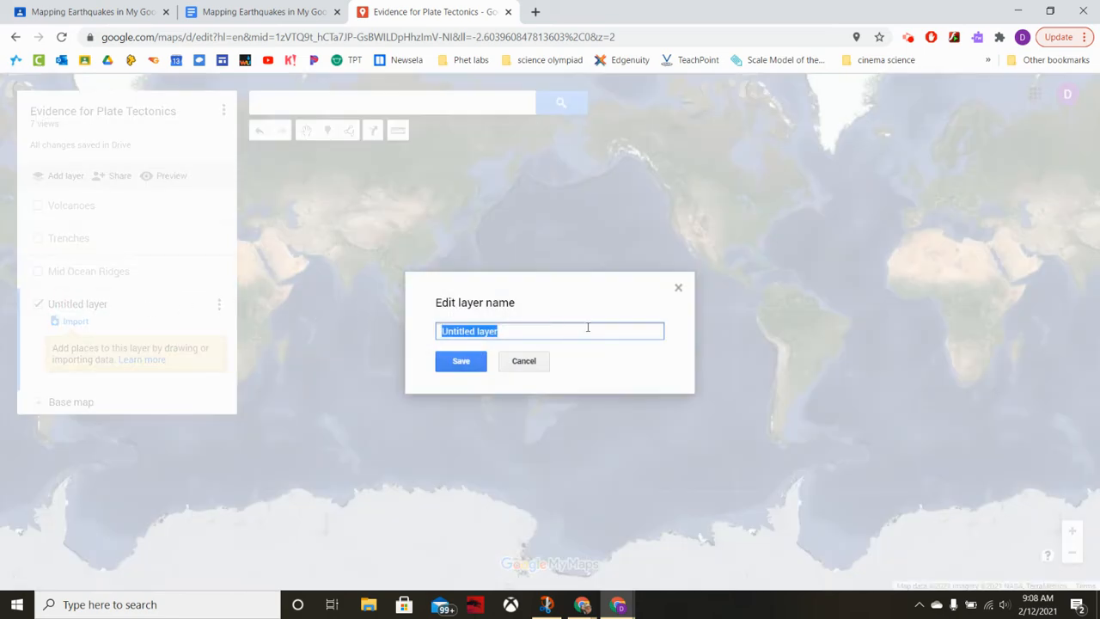
{"action": "type", "text": "Earthq"}
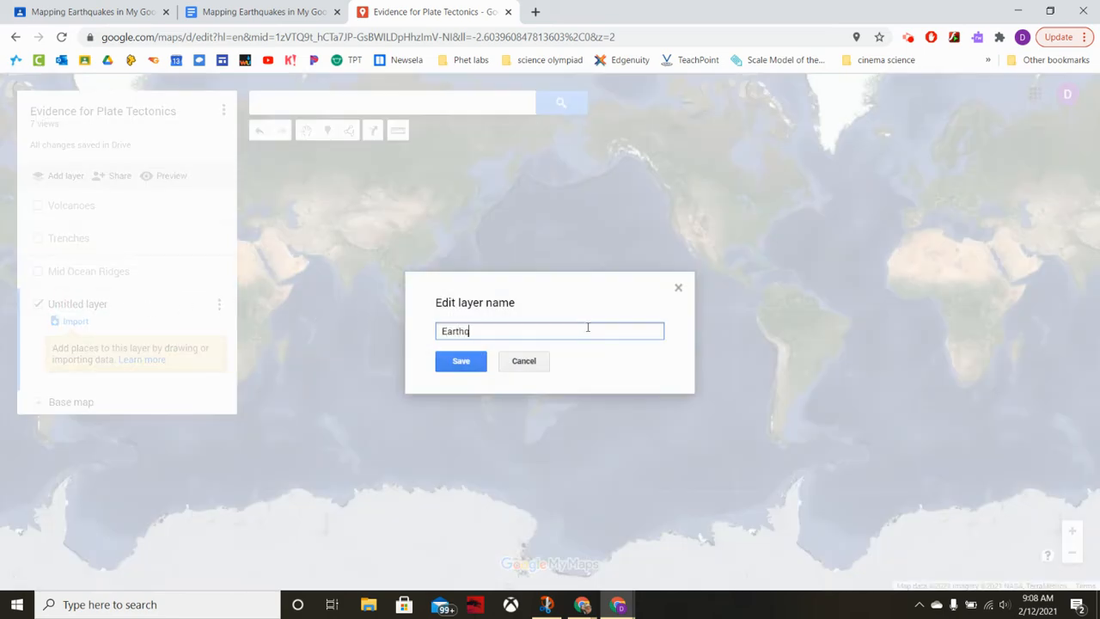
{"action": "type", "text": "uakswe"}
{"action": "key", "text": "BackSpace"}
{"action": "key", "text": "BackSpace"}
{"action": "left_click", "coordinate": [455, 361]}
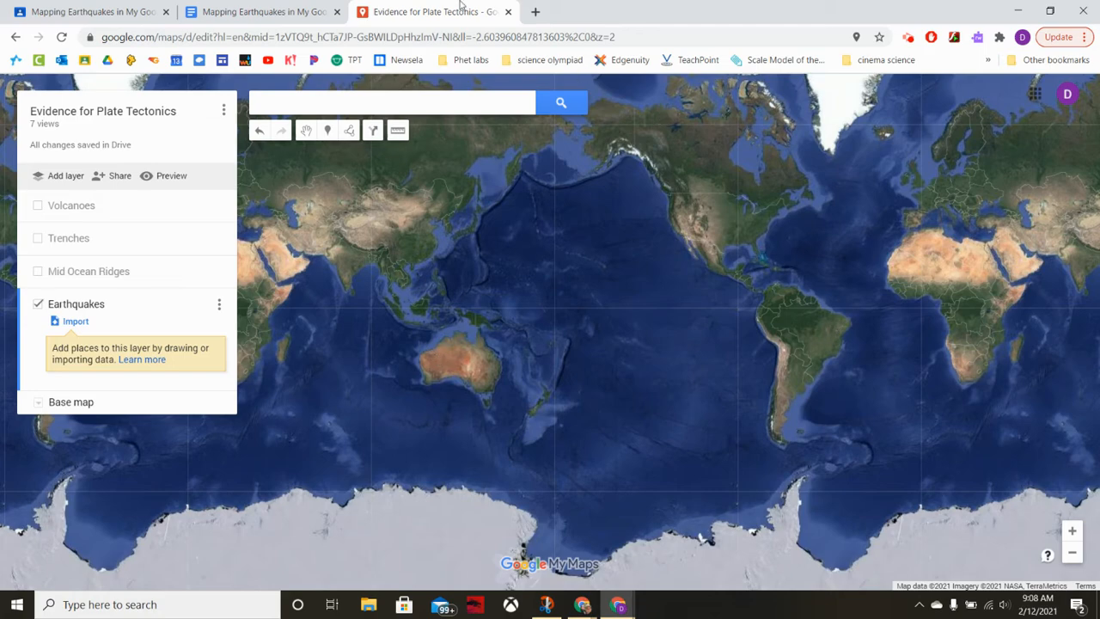
Return to the mapping instructions document and open the earthquake data spreadsheet through the Earthquakes link in Step 5.
{"action": "left_click", "coordinate": [254, 10]}
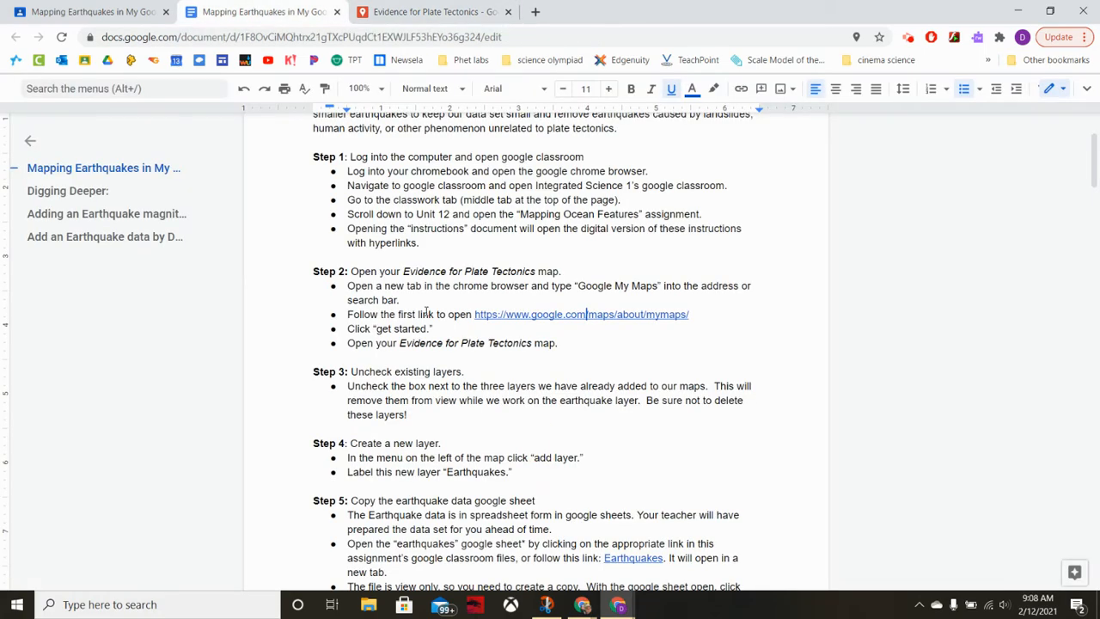
{"action": "scroll", "coordinate": [433, 388], "scroll_direction": "down", "scroll_amount": 2}
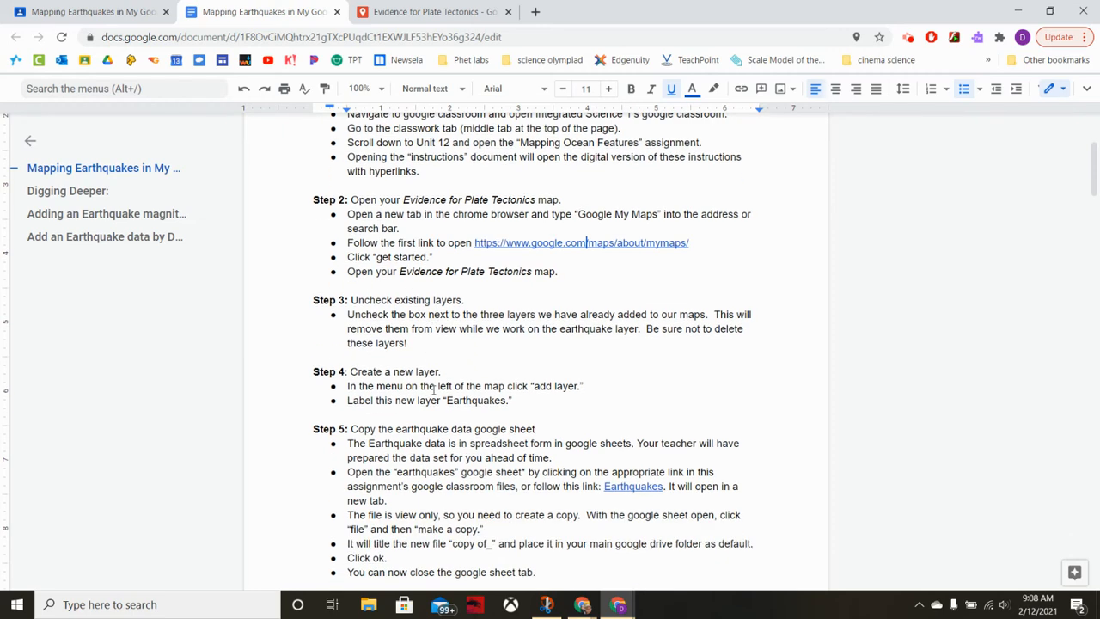
{"action": "scroll", "coordinate": [434, 388], "scroll_direction": "down", "scroll_amount": 3}
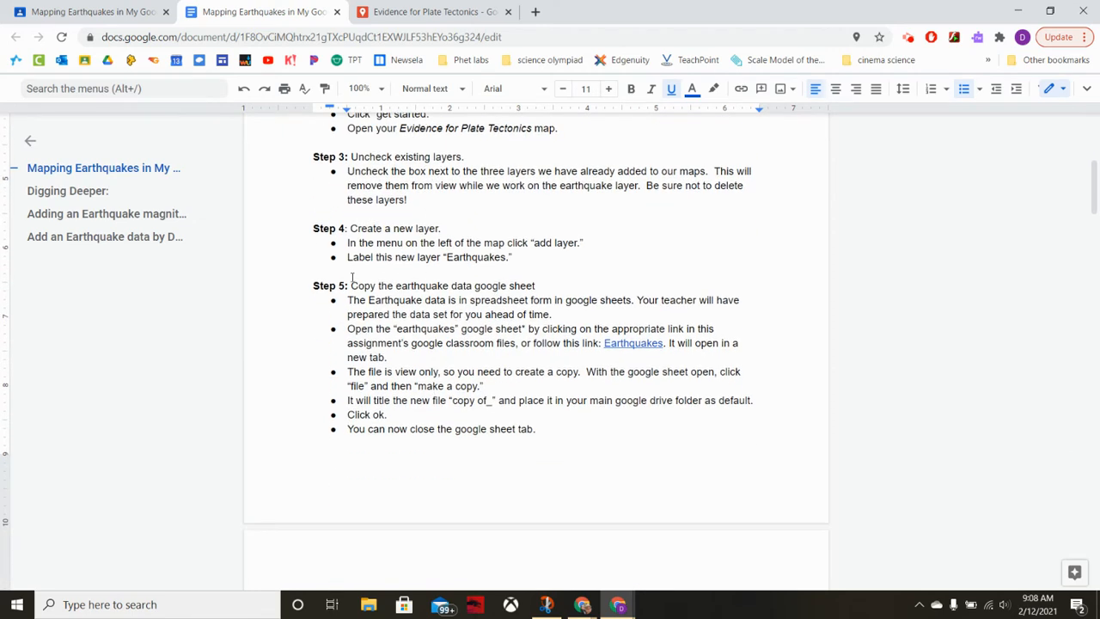
{"action": "left_click_drag", "start_coordinate": [302, 285], "coordinate": [578, 285]}
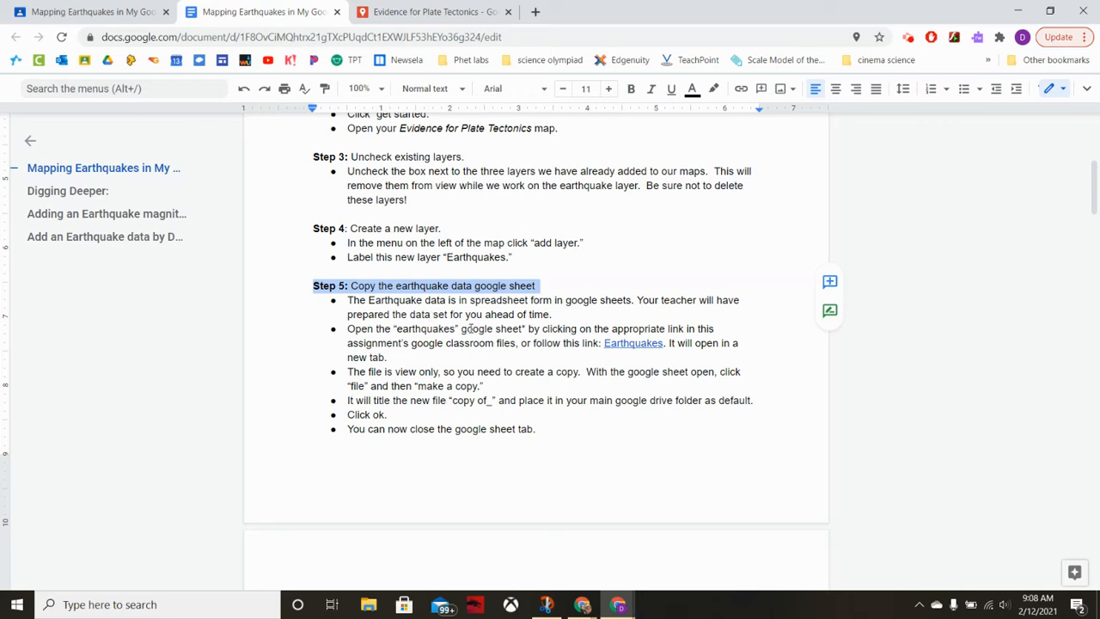
{"action": "left_click", "coordinate": [523, 337]}
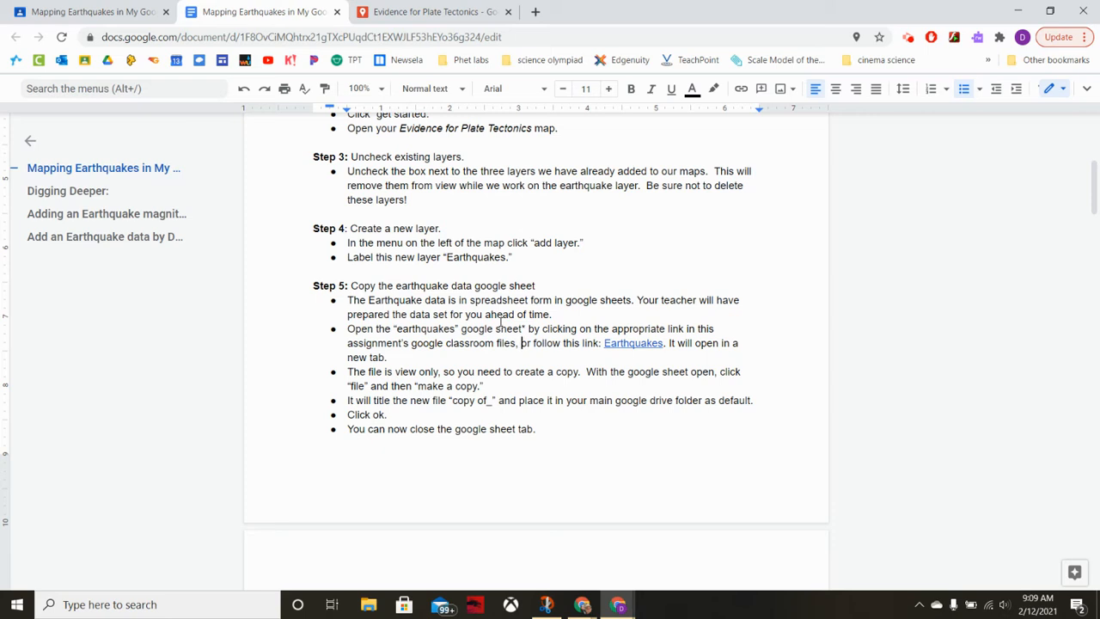
{"action": "left_click", "coordinate": [636, 342]}
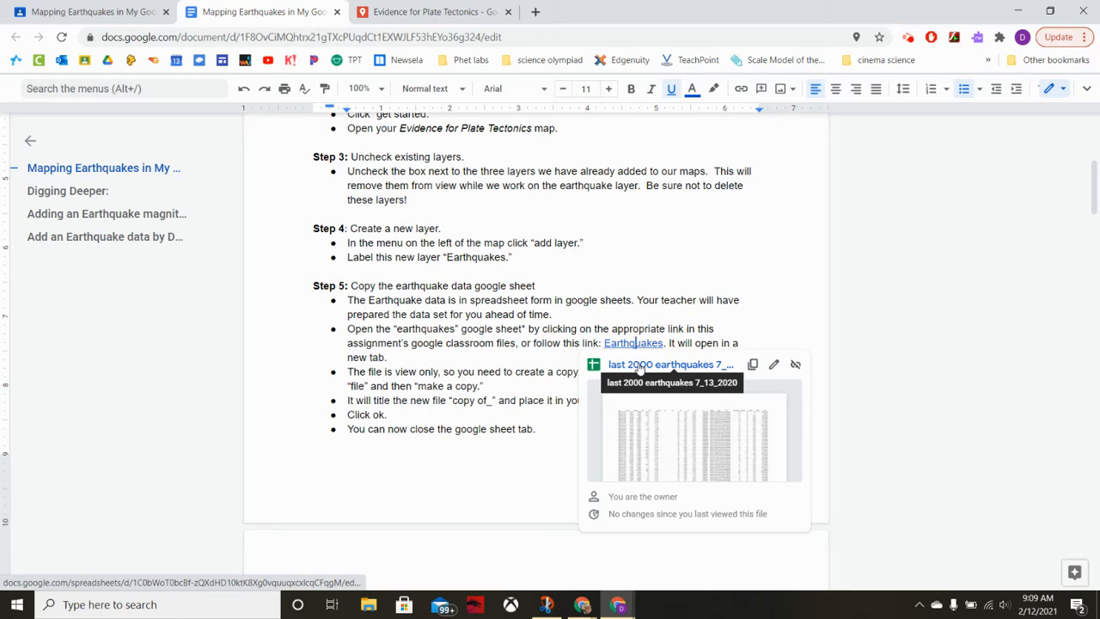
{"action": "left_click", "coordinate": [639, 365]}
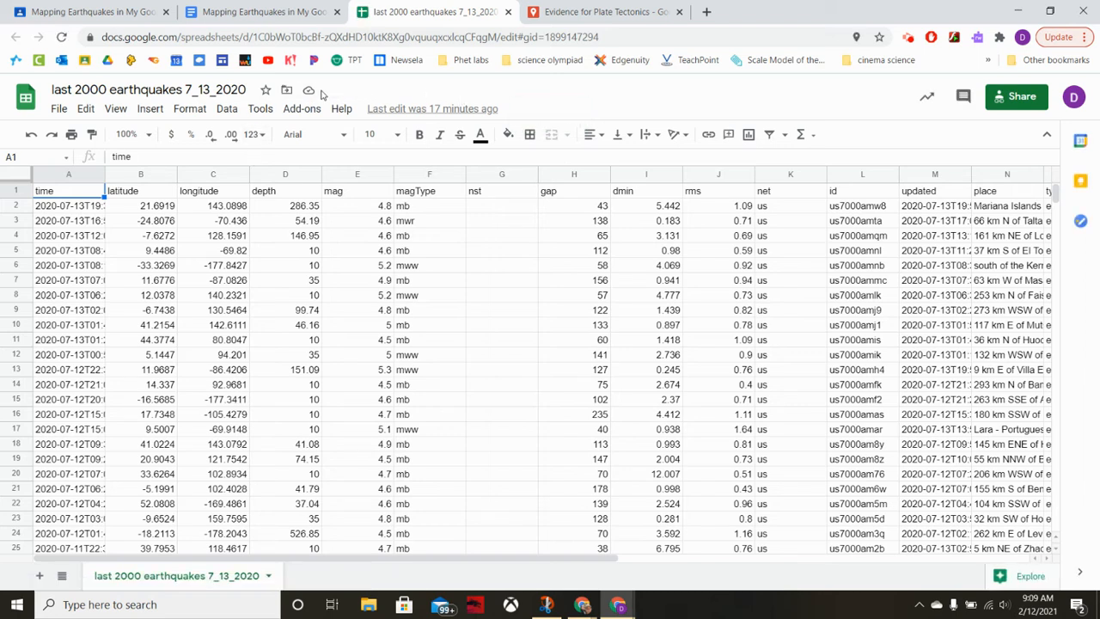
{"action": "left_click", "coordinate": [59, 110]}
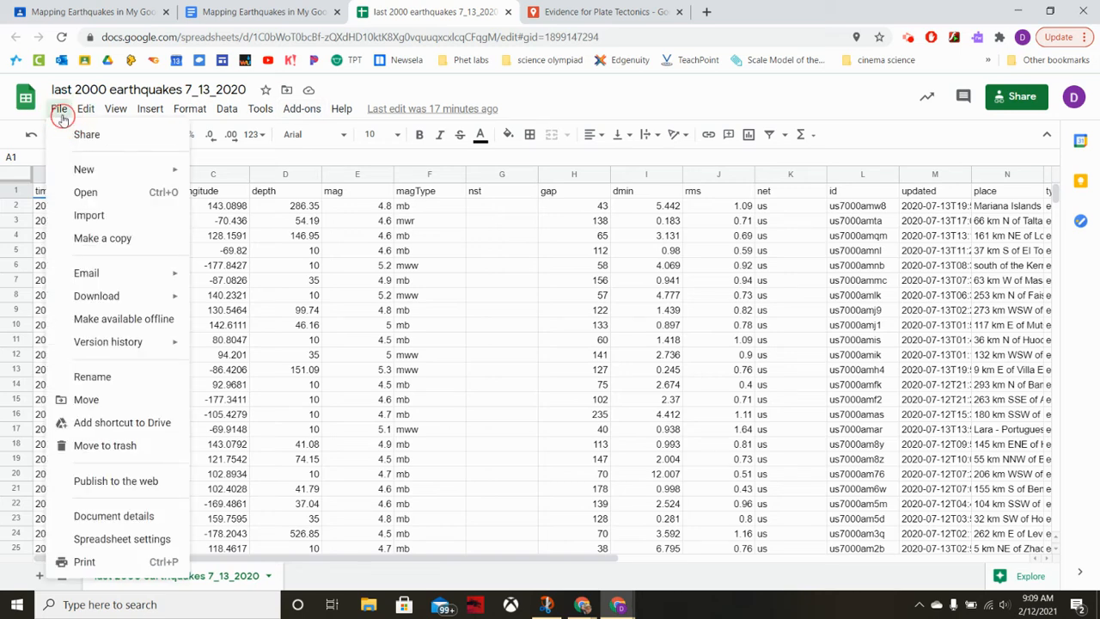
{"action": "left_click", "coordinate": [80, 245]}
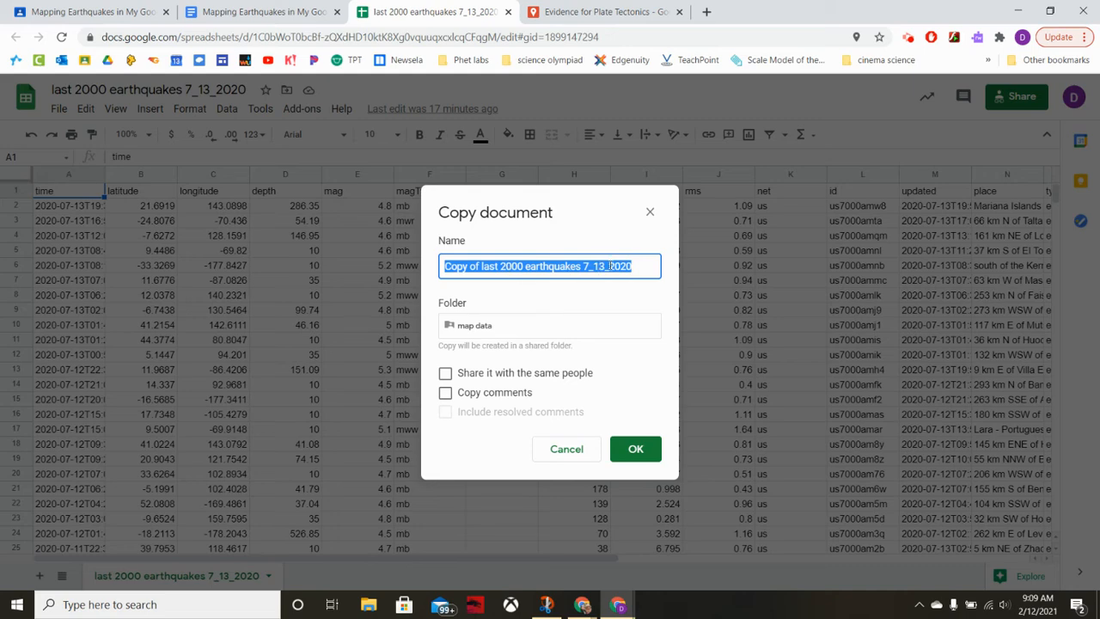
{"action": "left_click", "coordinate": [483, 328]}
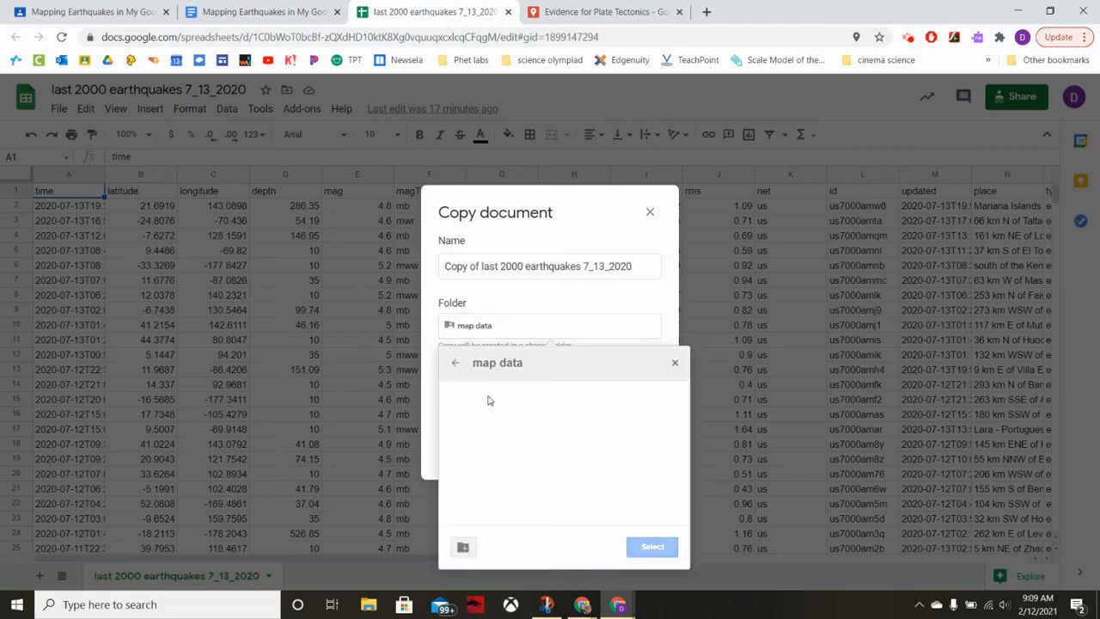
{"action": "left_click", "coordinate": [454, 365]}
{"action": "left_click", "coordinate": [453, 365]}
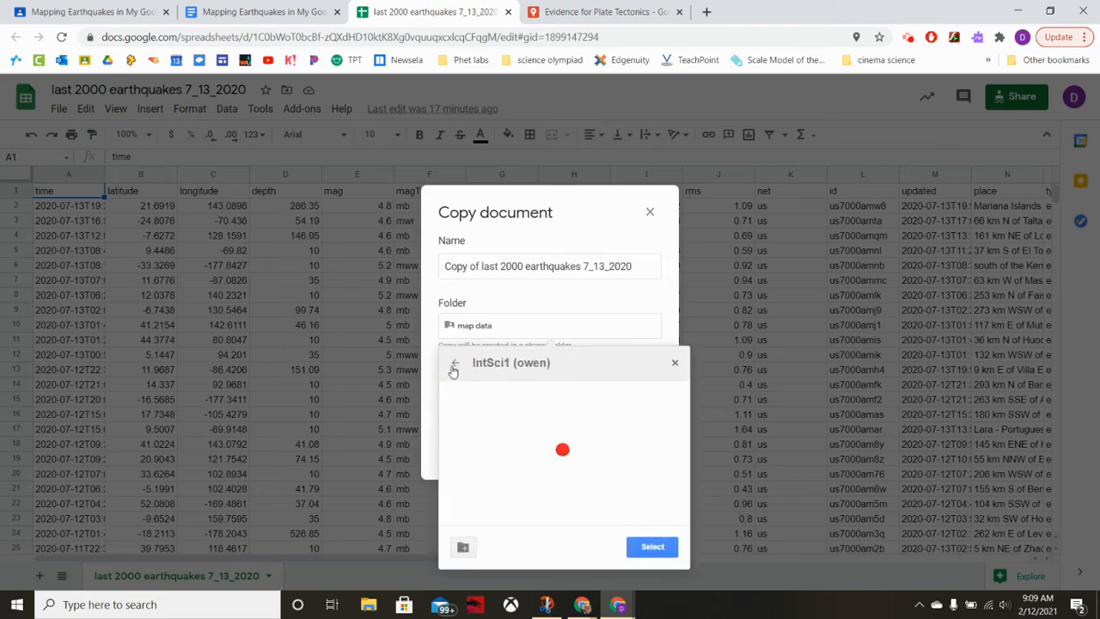
{"action": "left_click", "coordinate": [454, 366]}
{"action": "left_click", "coordinate": [518, 304]}
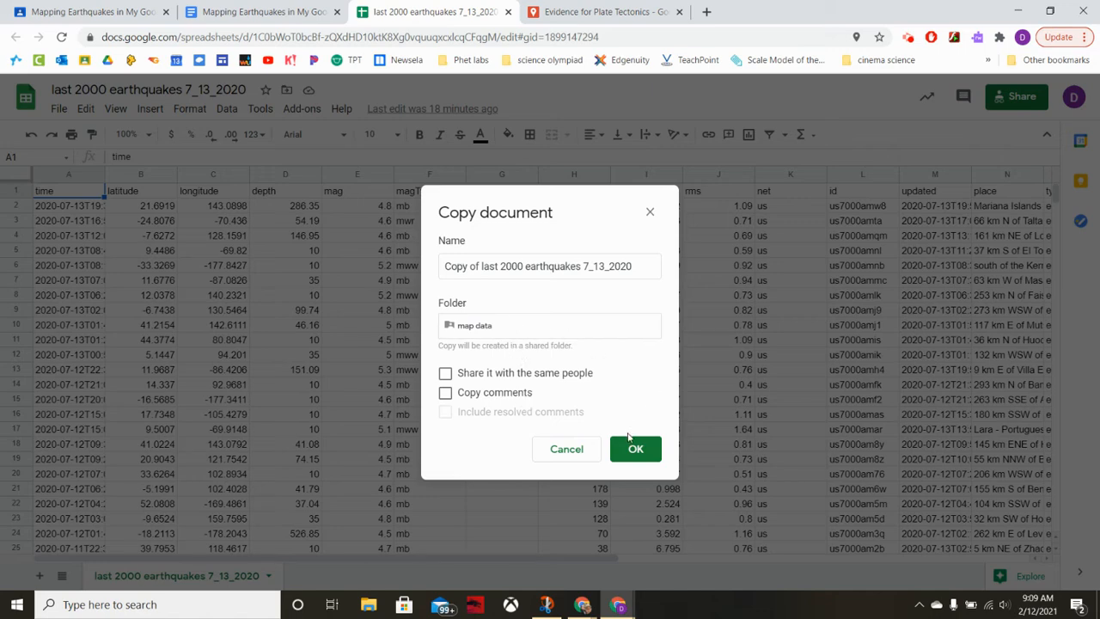
{"action": "left_click", "coordinate": [649, 213]}
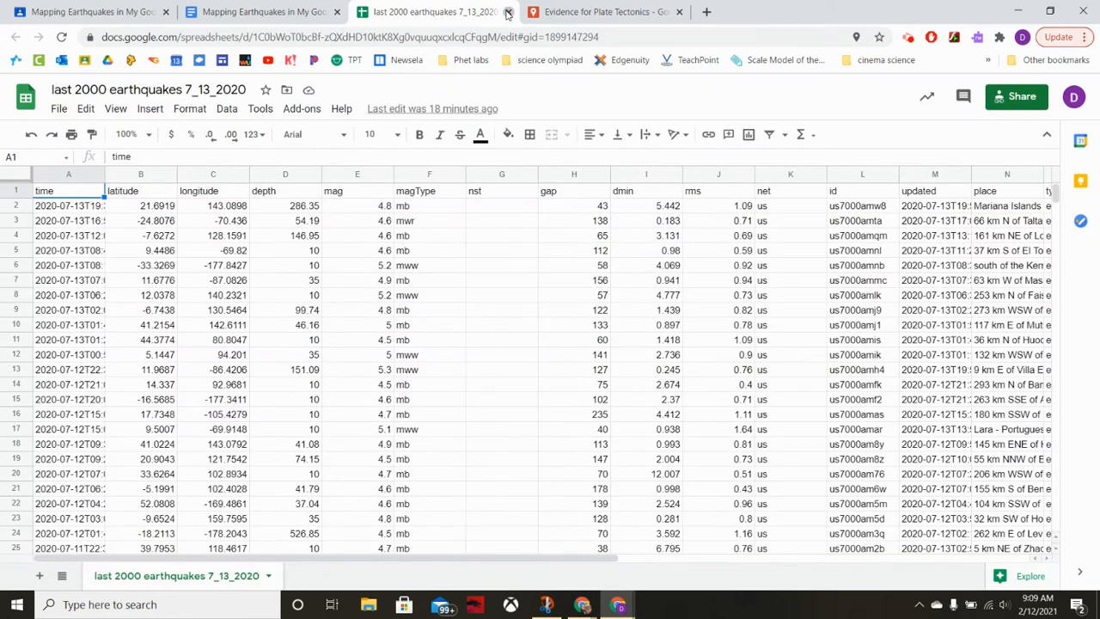
Close the spreadsheet and choose "last 2000 earthquakes 7_13_2020" from the recent Google Drive files to import into the map's Earthquakes layer.
{"action": "left_click", "coordinate": [508, 12]}
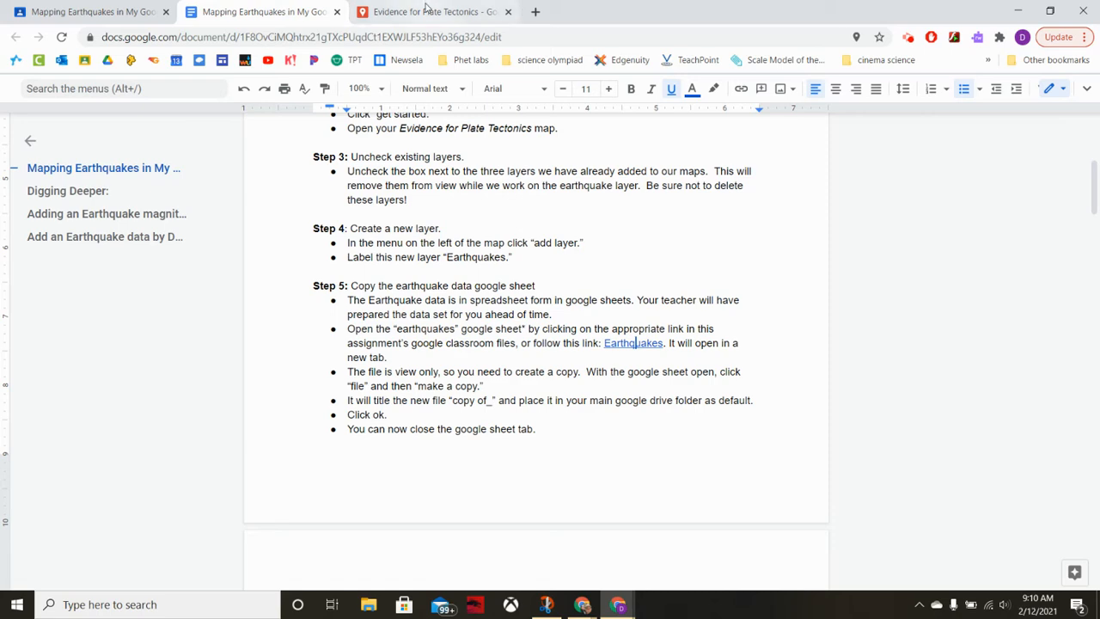
{"action": "left_click", "coordinate": [425, 12]}
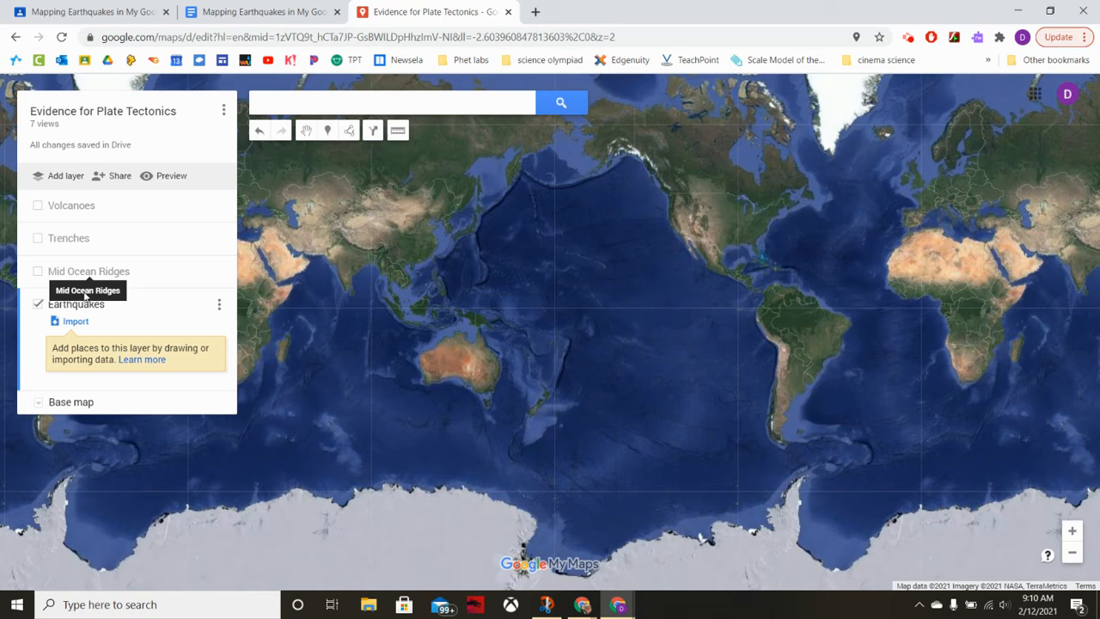
{"action": "left_click", "coordinate": [75, 323]}
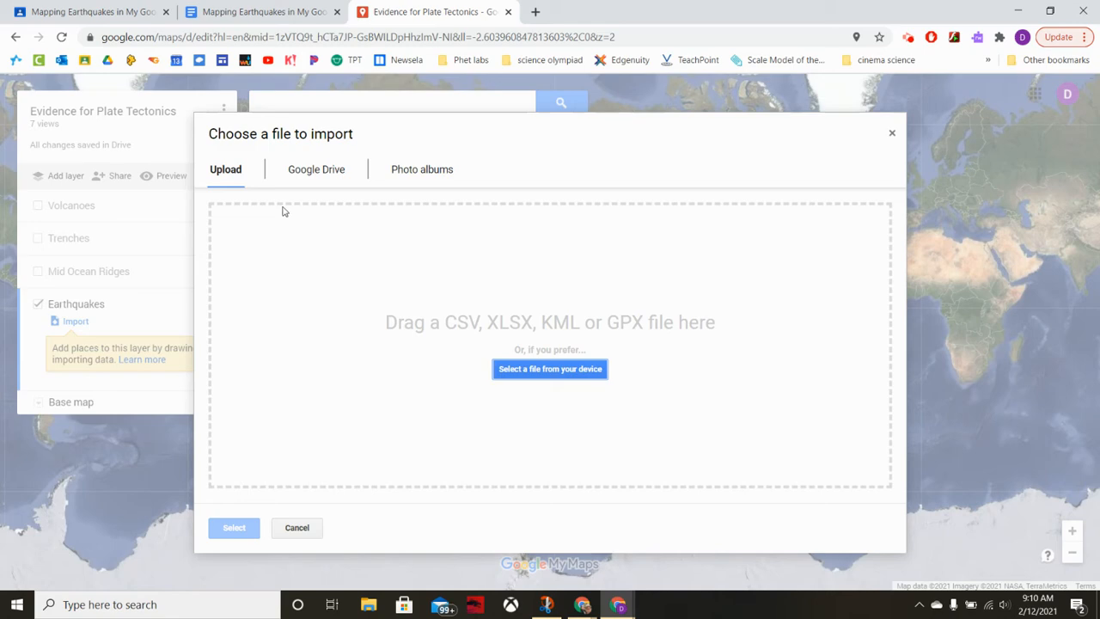
{"action": "left_click", "coordinate": [306, 171]}
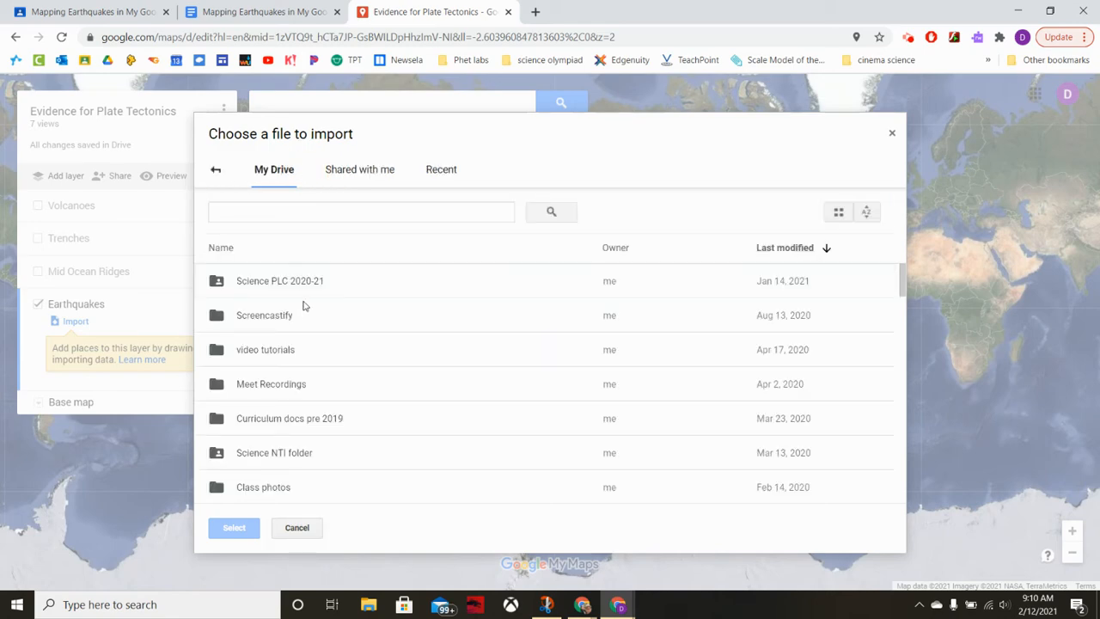
{"action": "left_click", "coordinate": [430, 182]}
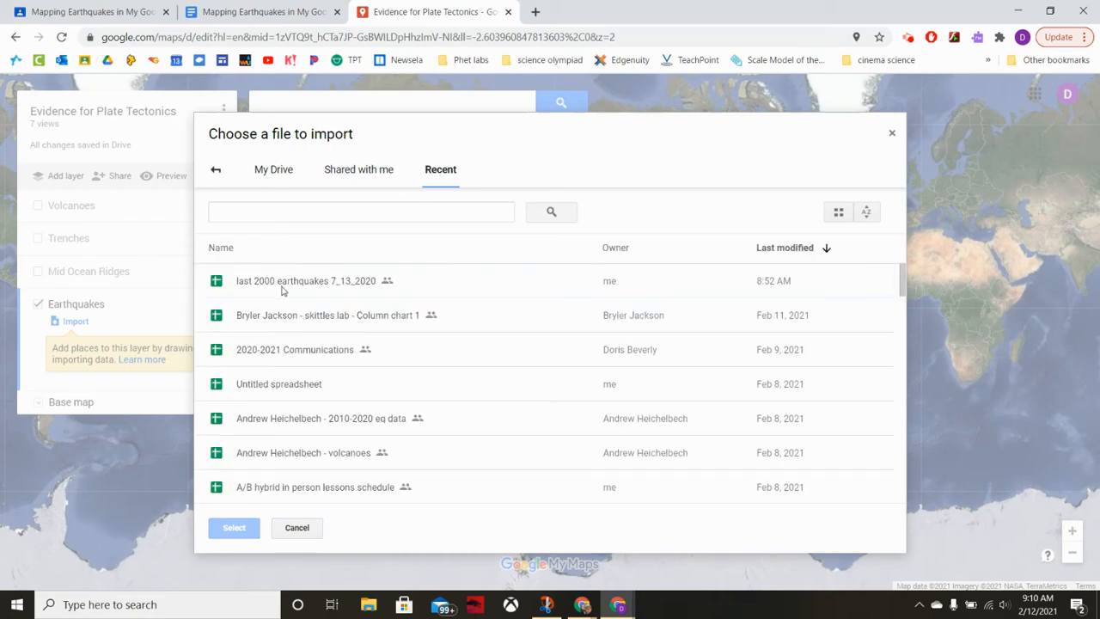
{"action": "left_click", "coordinate": [284, 289]}
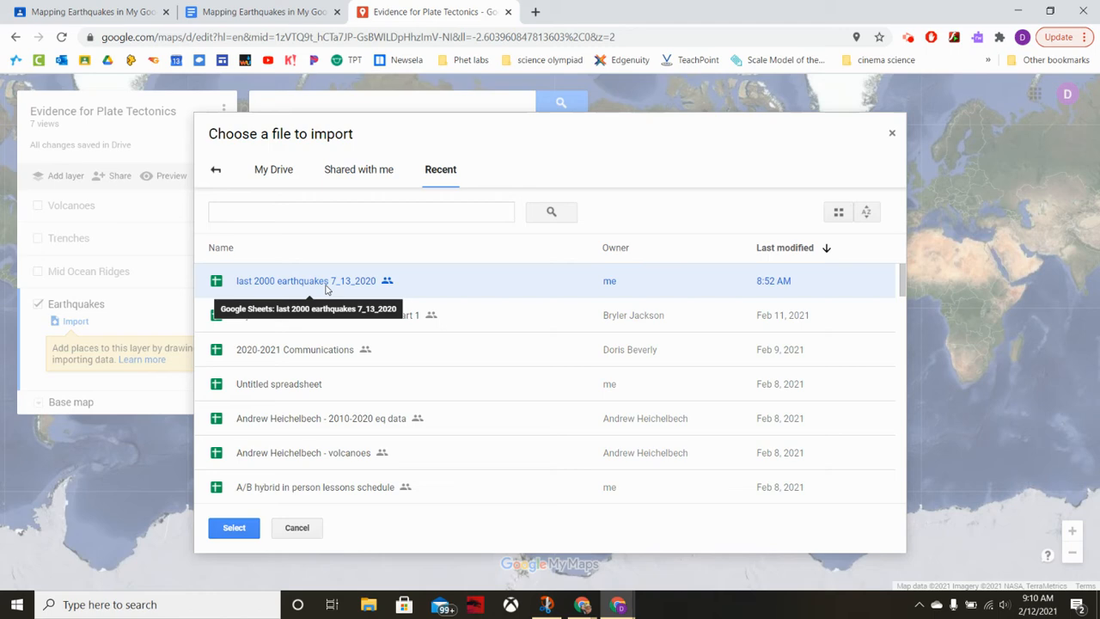
{"action": "left_click", "coordinate": [228, 534]}
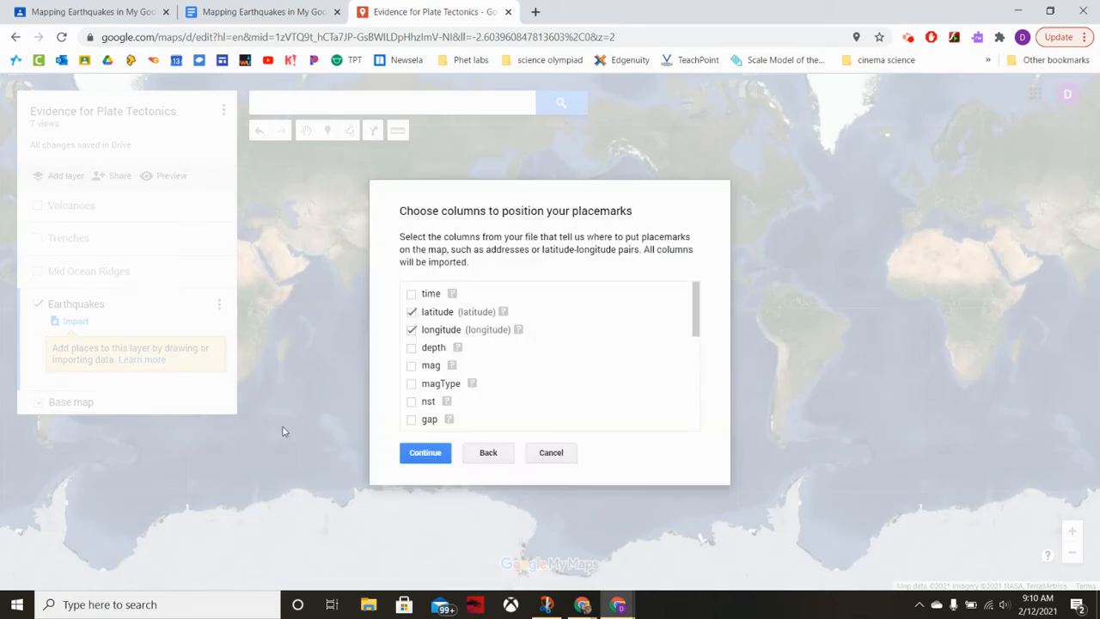
Position the placemarks by the latitude and longitude columns, title the markers by time, and finish the import.
{"action": "left_click", "coordinate": [411, 295]}
{"action": "left_click", "coordinate": [412, 295]}
{"action": "left_click", "coordinate": [425, 453]}
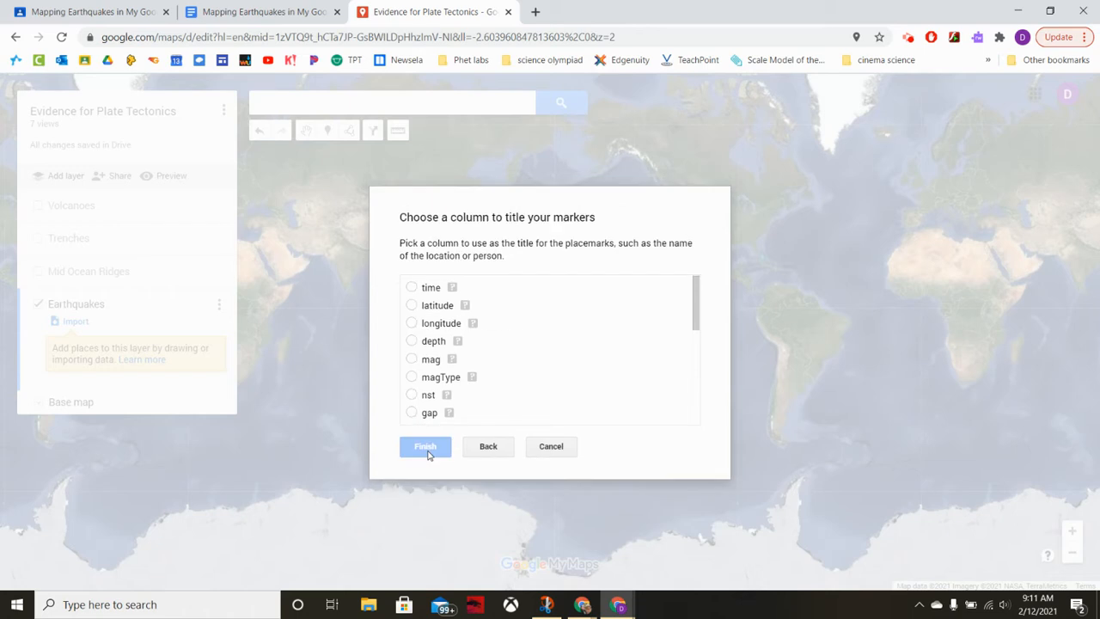
{"action": "left_click", "coordinate": [426, 292]}
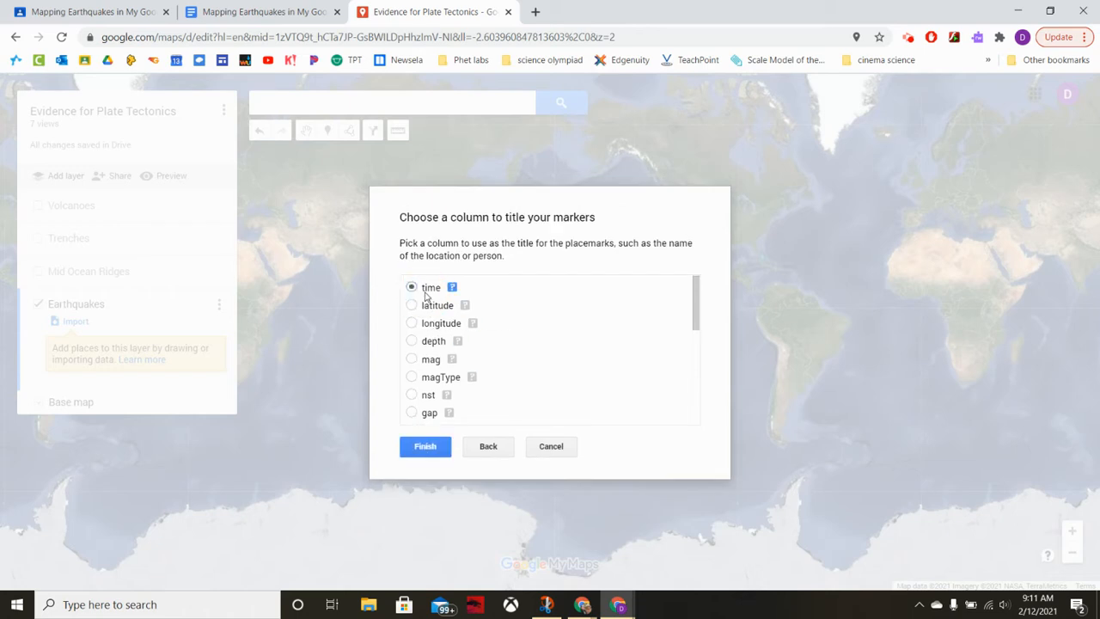
{"action": "left_click", "coordinate": [426, 446]}
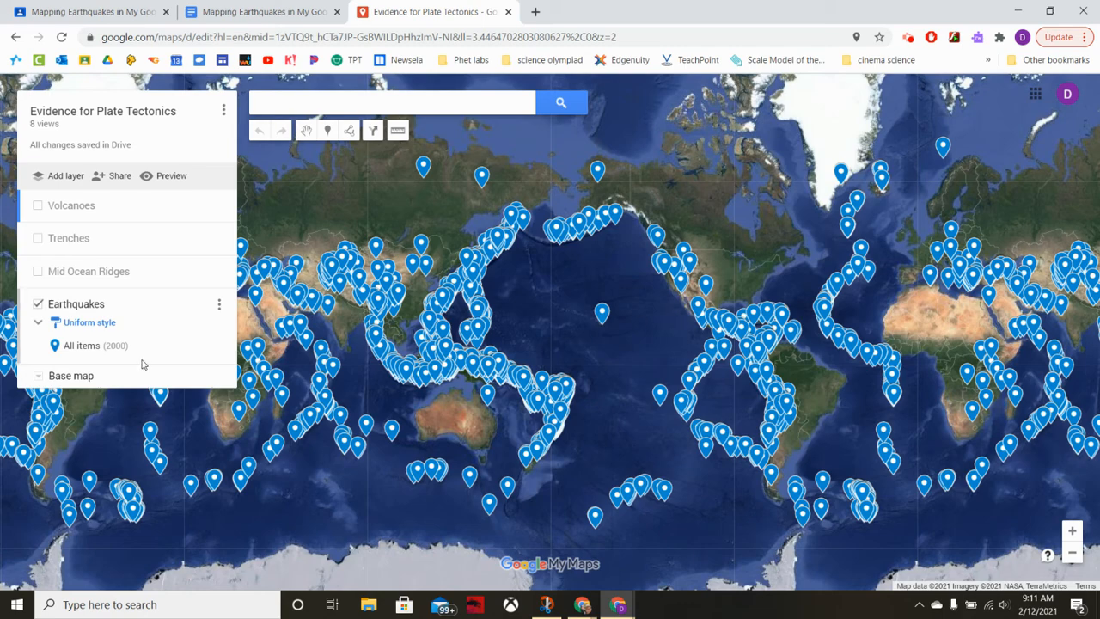
Style all items in the Earthquakes layer with the small dot shape icon and color them yellow.
{"action": "mouse_move", "coordinate": [221, 352]}
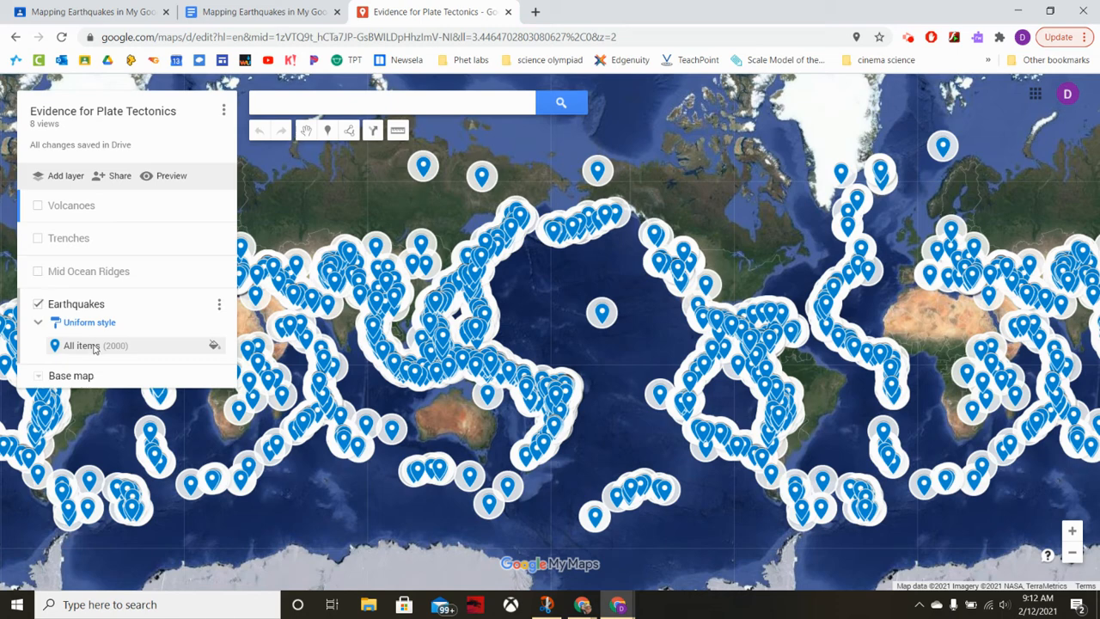
{"action": "left_click", "coordinate": [214, 345]}
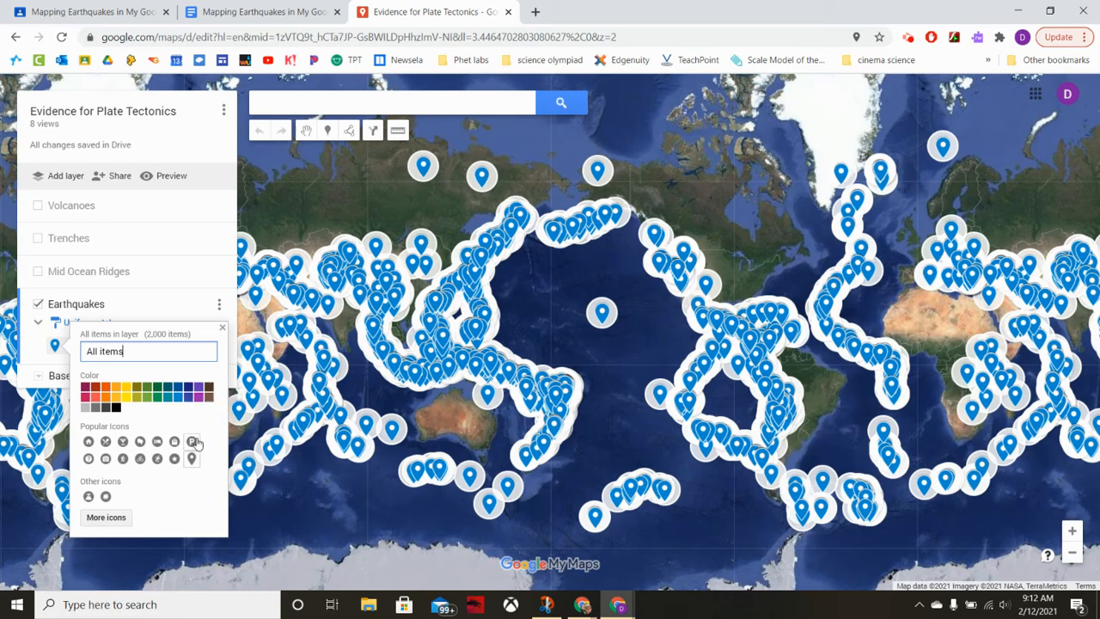
{"action": "left_click", "coordinate": [106, 518]}
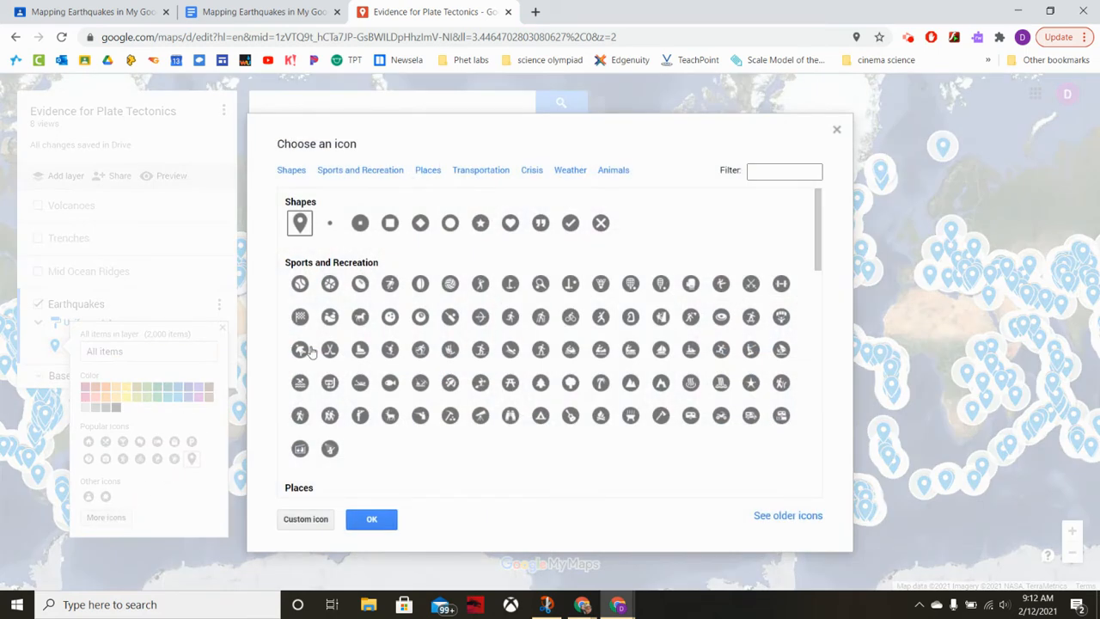
{"action": "left_click", "coordinate": [332, 229]}
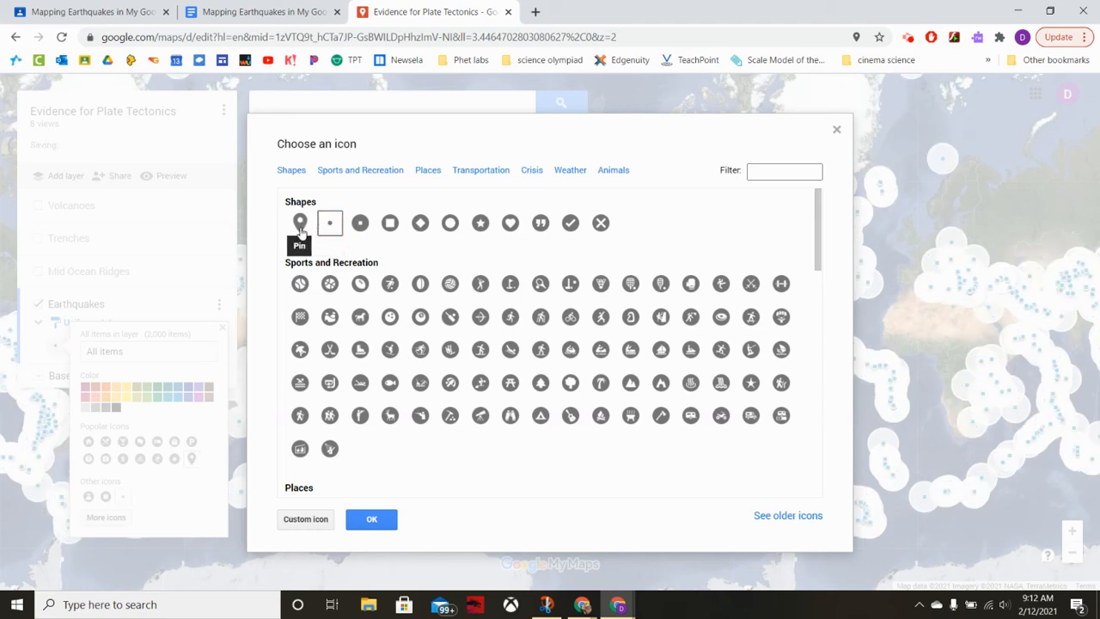
{"action": "left_click", "coordinate": [354, 526]}
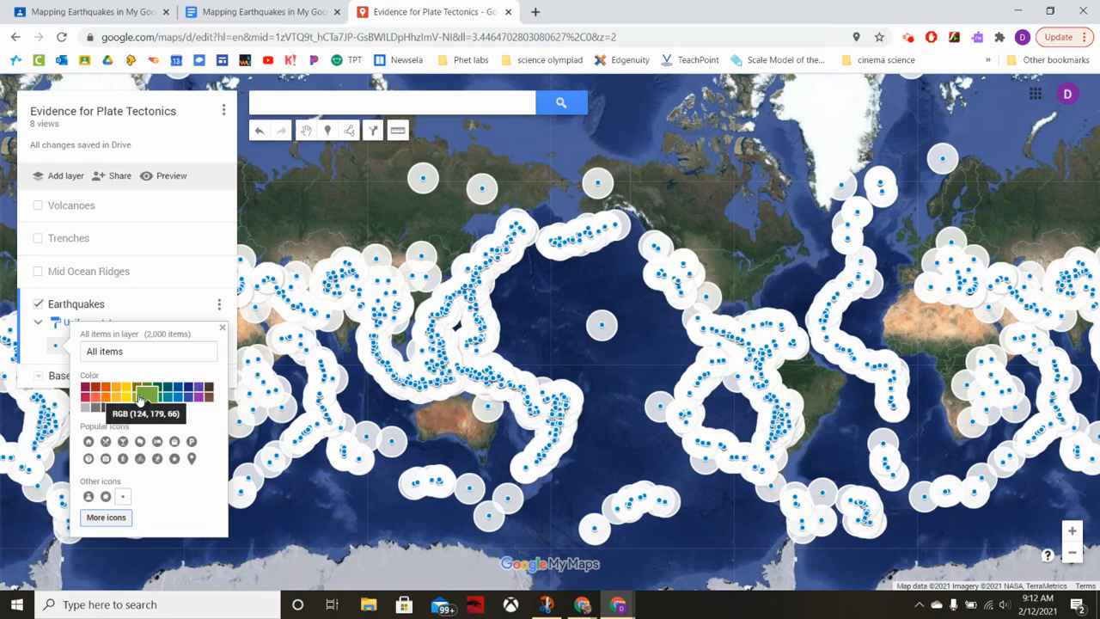
{"action": "left_click", "coordinate": [125, 397]}
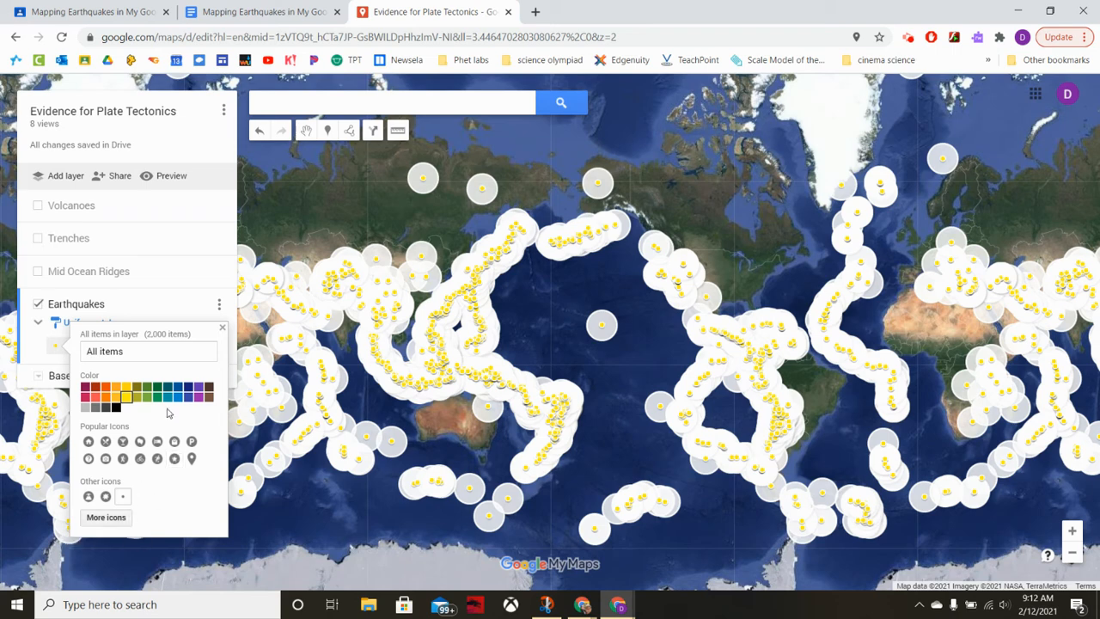
{"action": "left_click", "coordinate": [223, 329]}
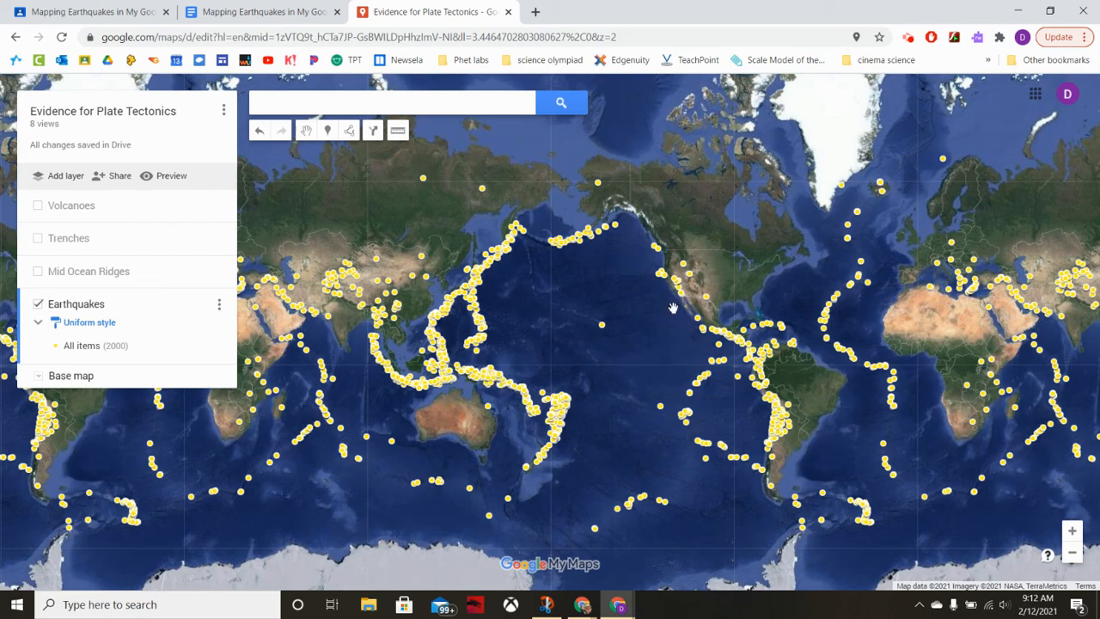
Show the Mid Ocean Ridges, Trenches and Volcanoes layers again together with the earthquakes to compare them across the world map.
{"action": "left_click_drag", "start_coordinate": [666, 340], "coordinate": [482, 361]}
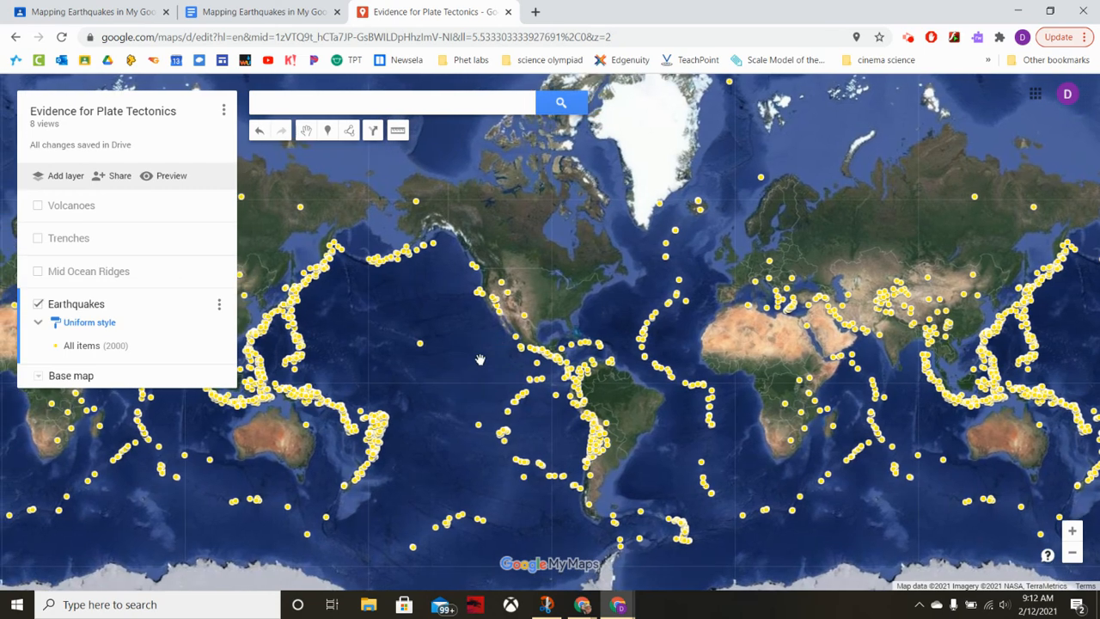
{"action": "left_click", "coordinate": [36, 272]}
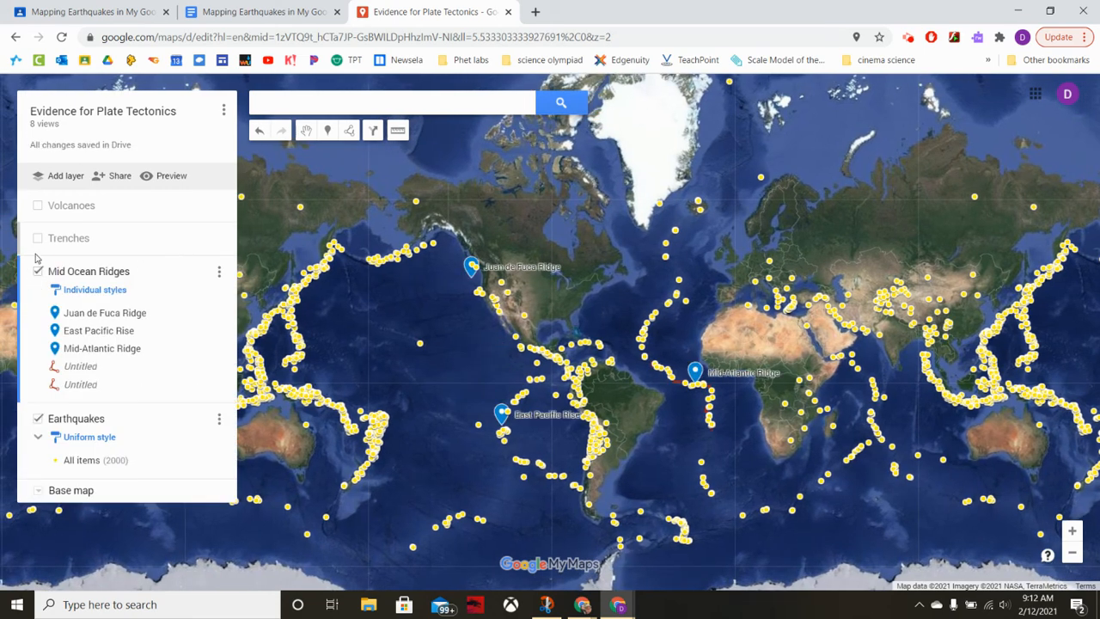
{"action": "left_click", "coordinate": [37, 238]}
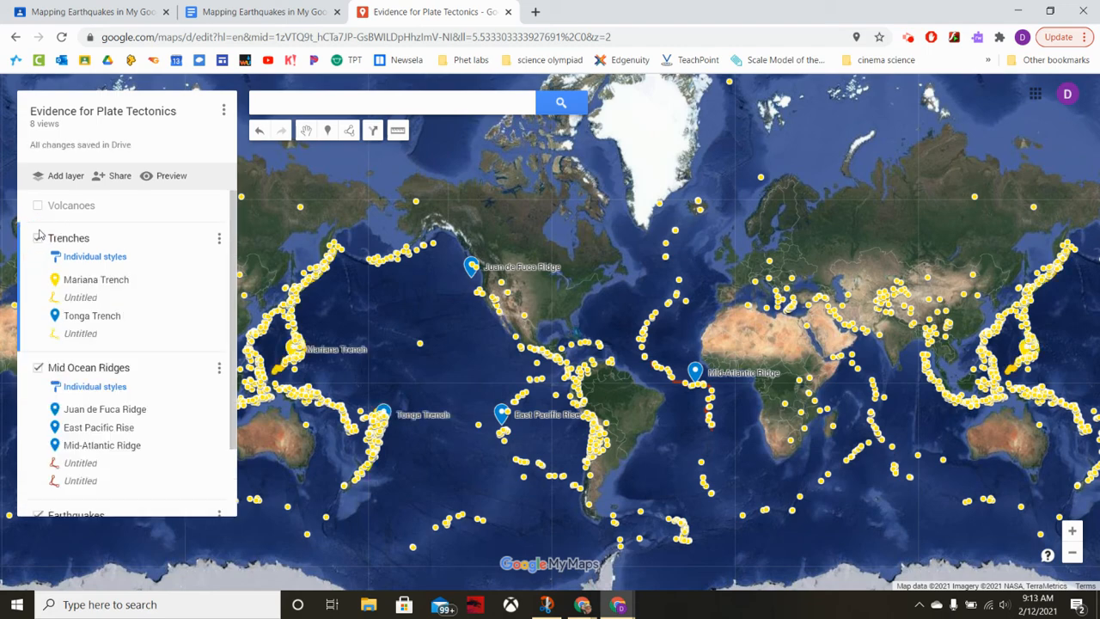
{"action": "left_click", "coordinate": [38, 207]}
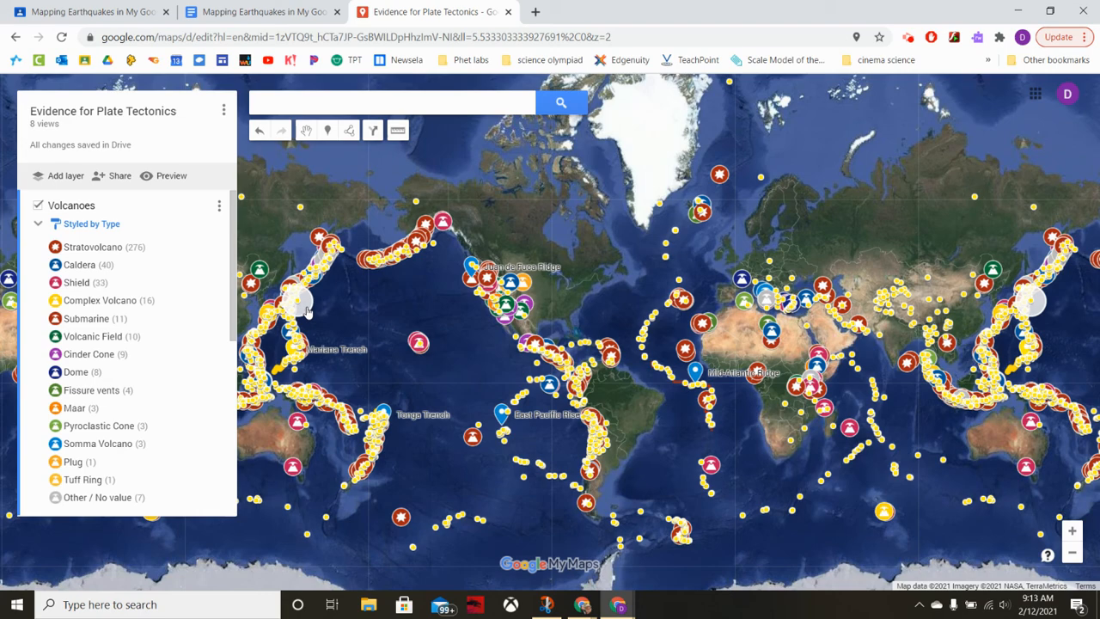
{"action": "left_click_drag", "start_coordinate": [494, 346], "coordinate": [479, 314]}
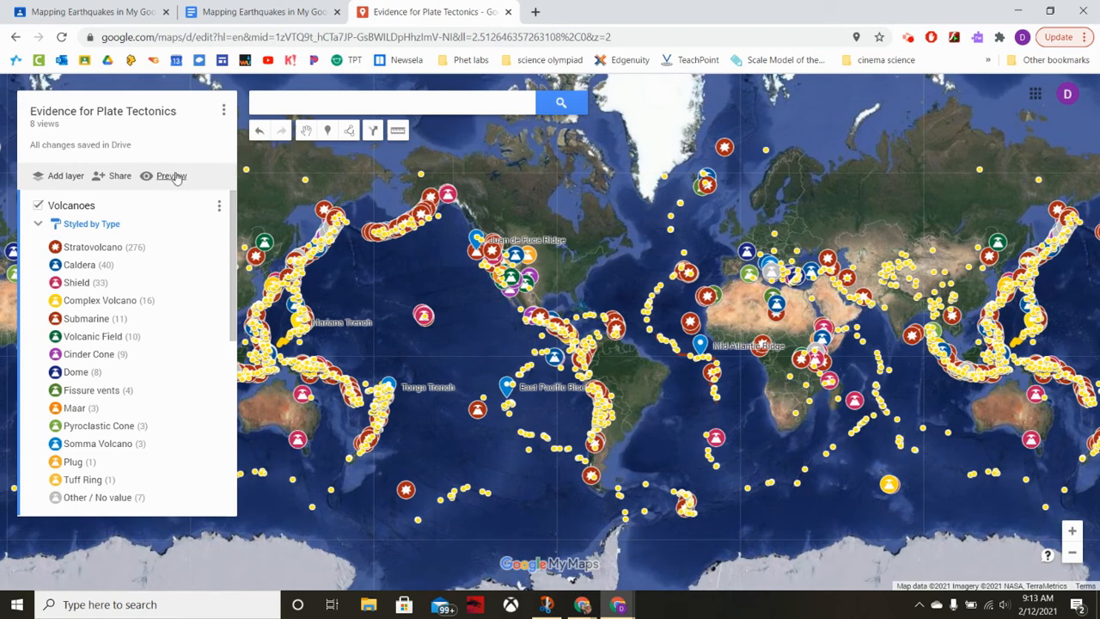
Preview the map in view-only mode, compare the earthquakes with the volcanoes, ridges and trenches around the world, and close the preview.
{"action": "left_click", "coordinate": [176, 176]}
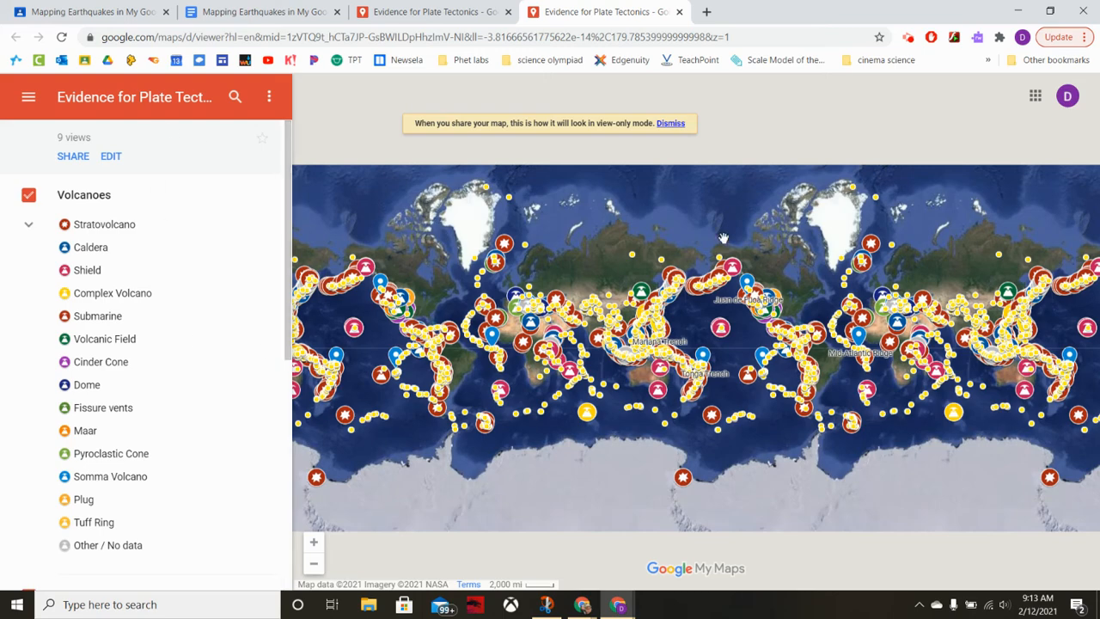
{"action": "left_click", "coordinate": [749, 234]}
{"action": "left_click_drag", "start_coordinate": [750, 233], "coordinate": [731, 220]}
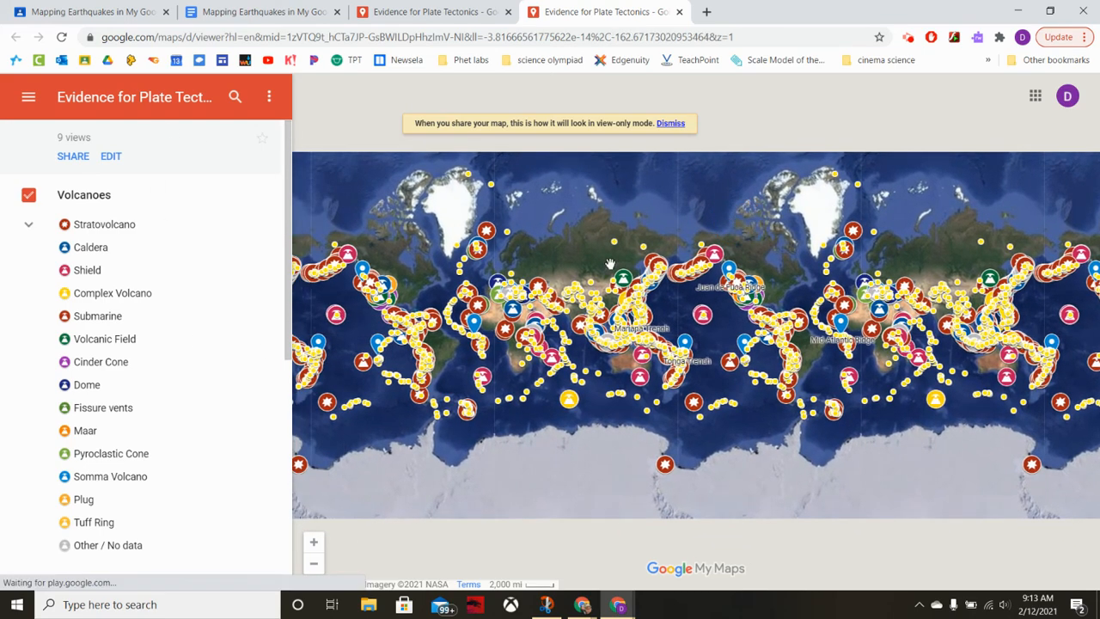
{"action": "scroll", "coordinate": [608, 264], "scroll_direction": "up", "scroll_amount": 2}
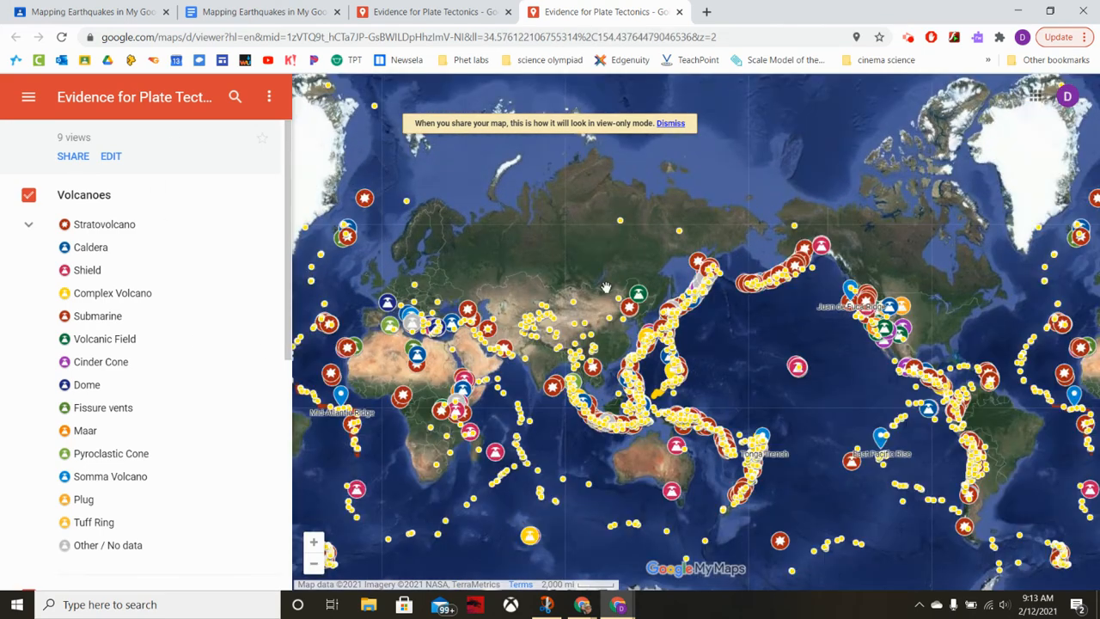
{"action": "left_click_drag", "start_coordinate": [595, 293], "coordinate": [657, 278]}
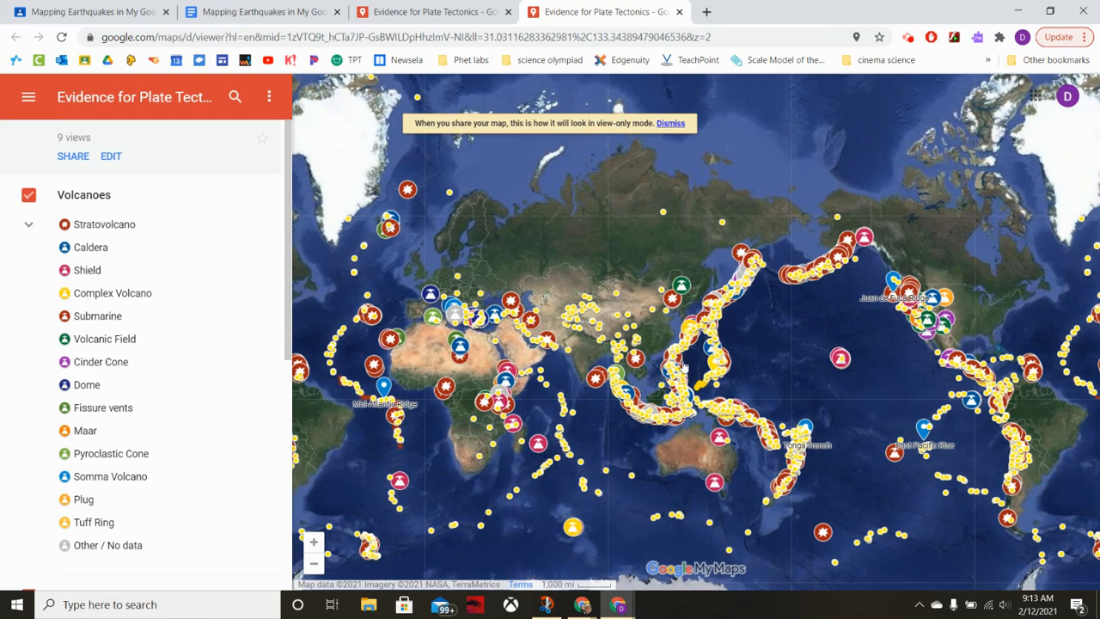
{"action": "left_click_drag", "start_coordinate": [745, 365], "coordinate": [773, 360]}
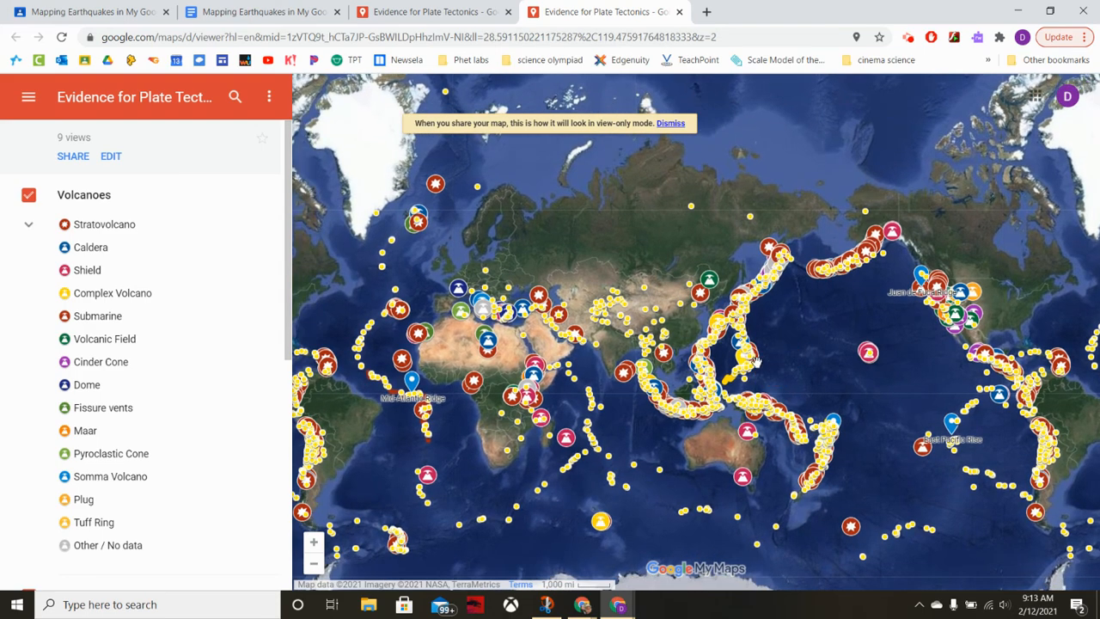
{"action": "left_click_drag", "start_coordinate": [621, 400], "coordinate": [772, 388]}
{"action": "left_click_drag", "start_coordinate": [509, 421], "coordinate": [549, 414]}
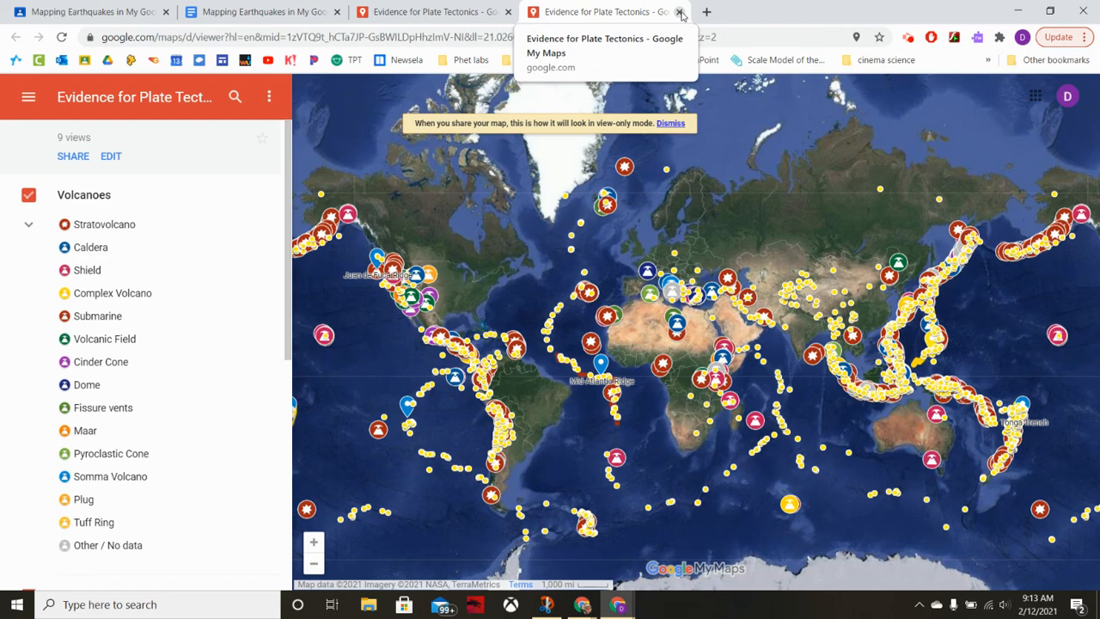
{"action": "left_click", "coordinate": [679, 12]}
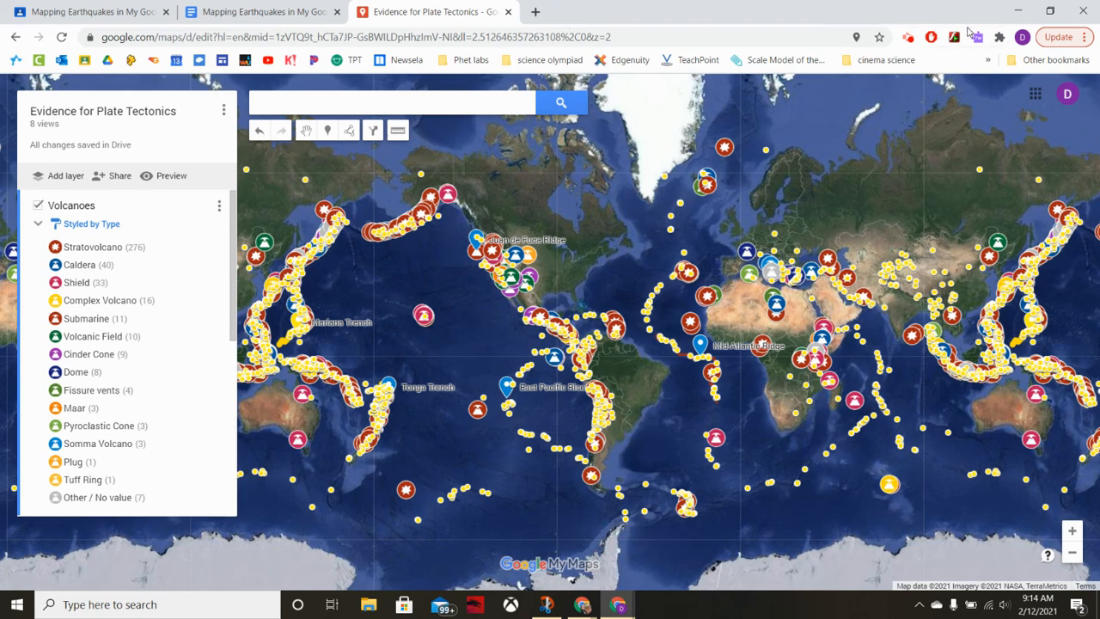
{"action": "left_click", "coordinate": [908, 37]}
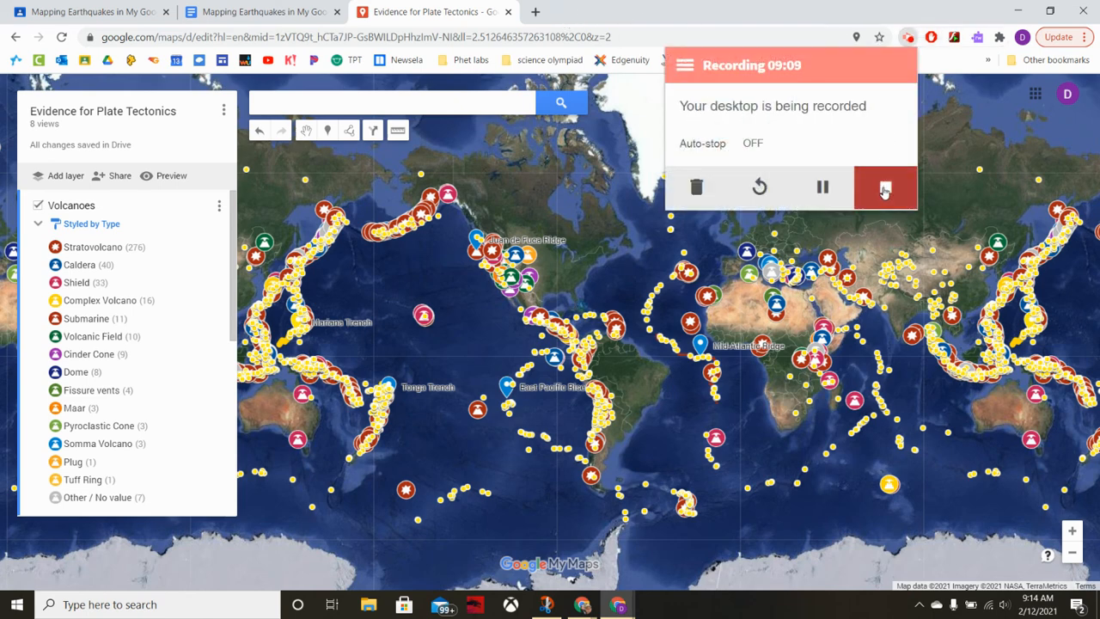